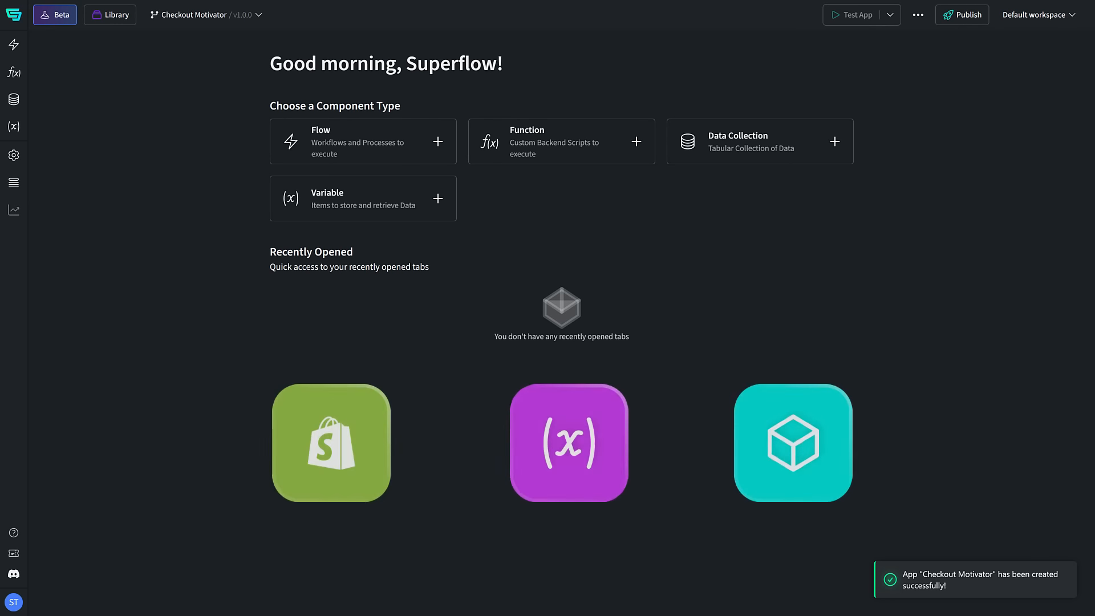
Step: Create a flow named "Product added" and place the cart's Product Added trigger on its canvas
click(438, 141)
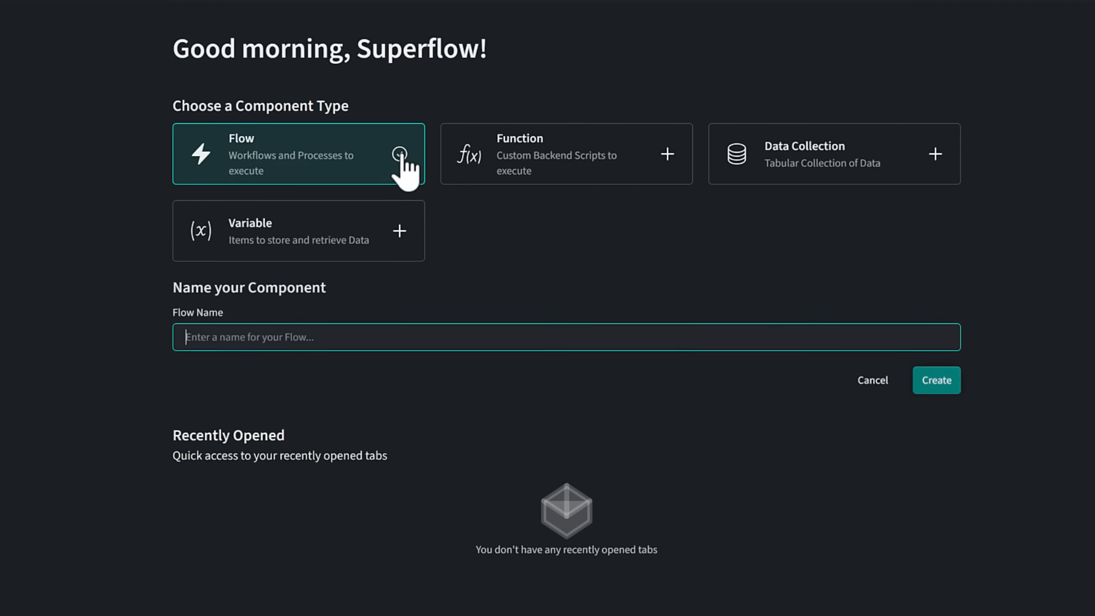
text(Product added)
key(Return)
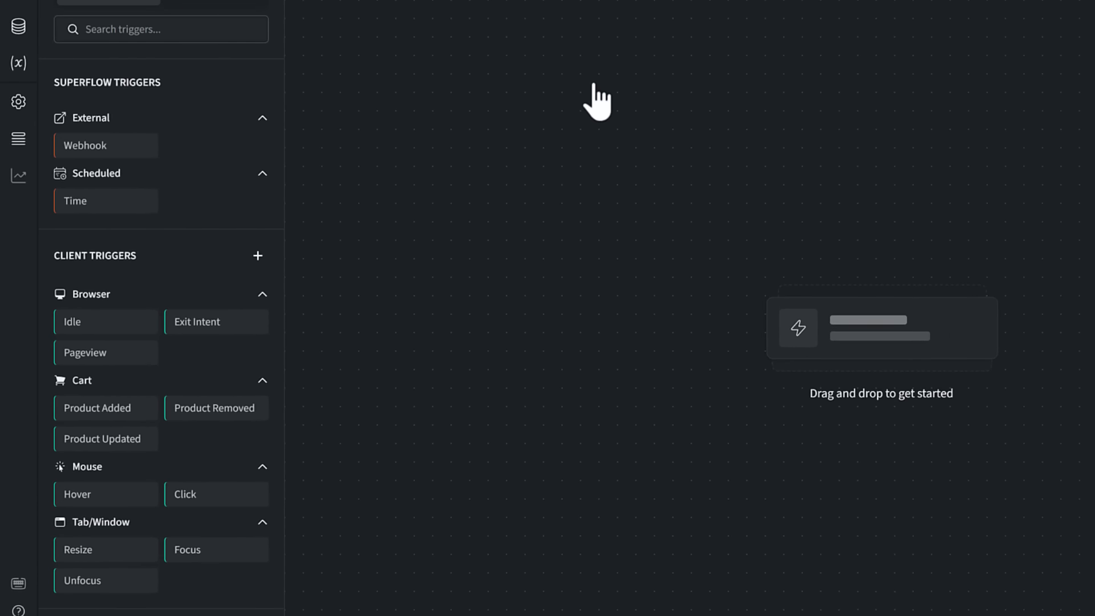
drag(142, 406, 677, 98)
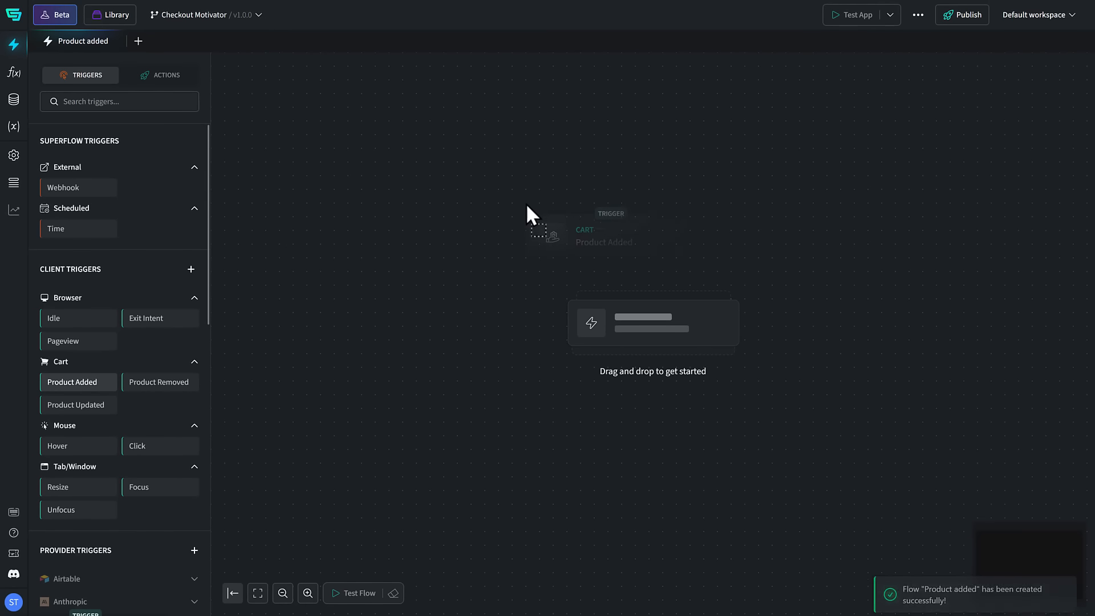
drag(504, 154, 506, 147)
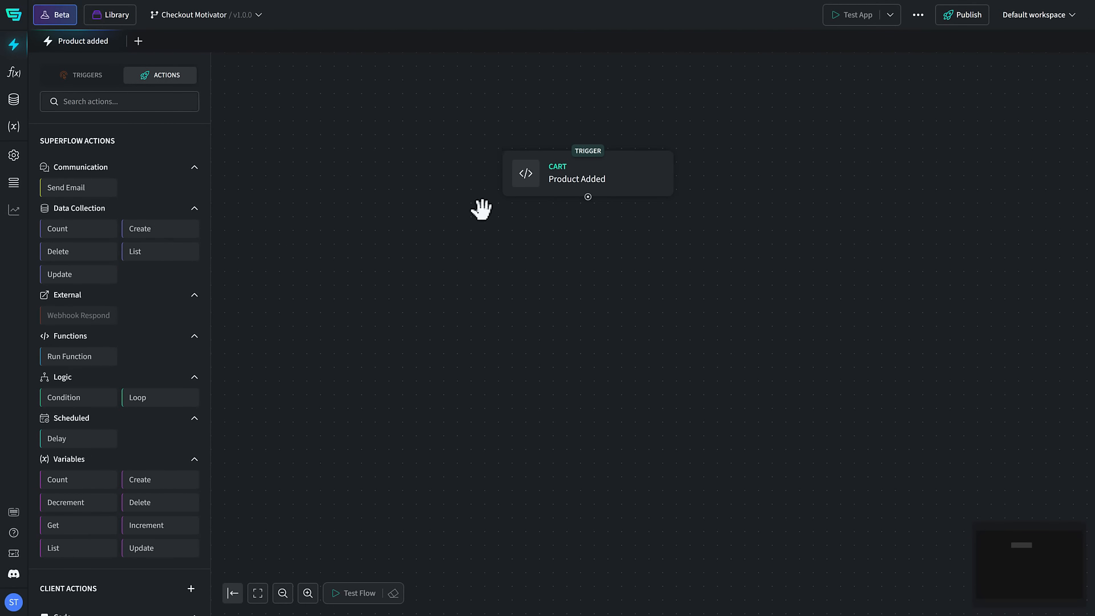
Step: Add a condition to the Product Added trigger requiring Cart > Changes > OldCart > Item Count to equal 0
click(633, 166)
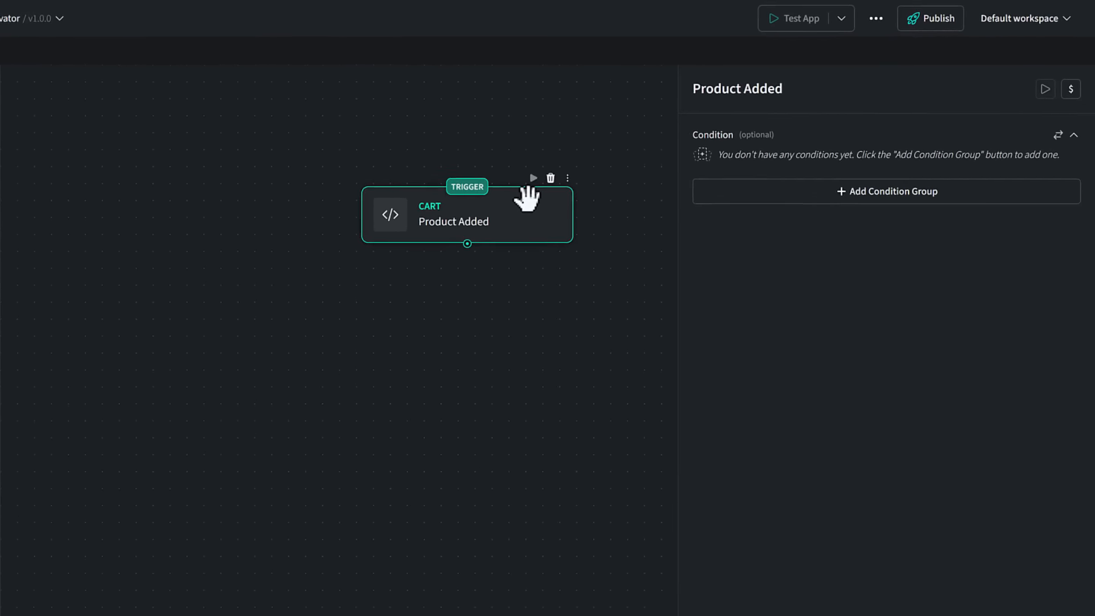
click(902, 208)
click(779, 200)
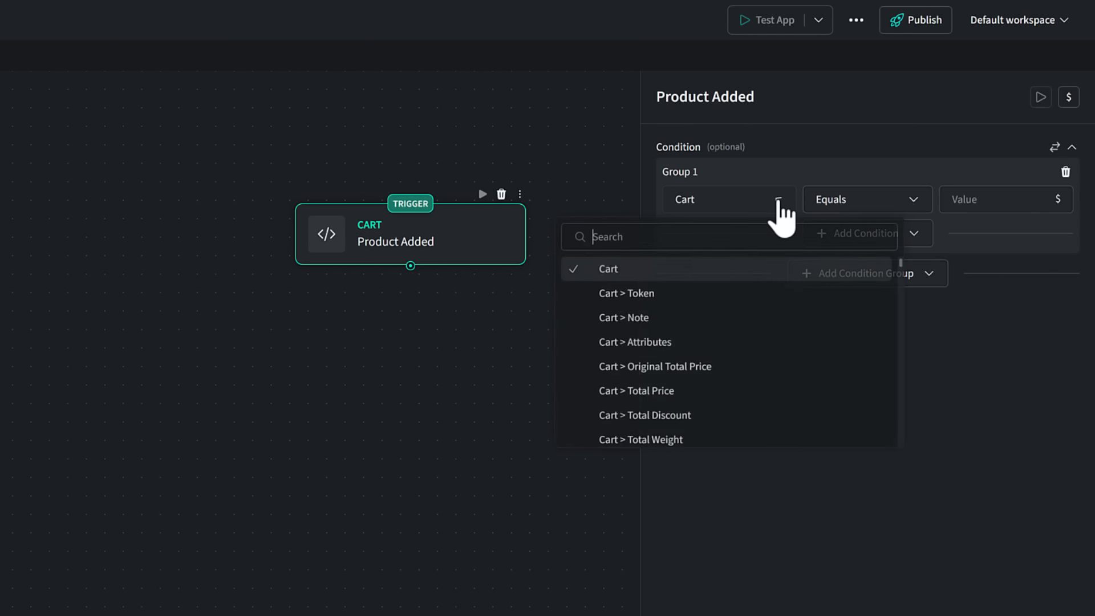
text(Cart>Changes>OldCart>Item Count)
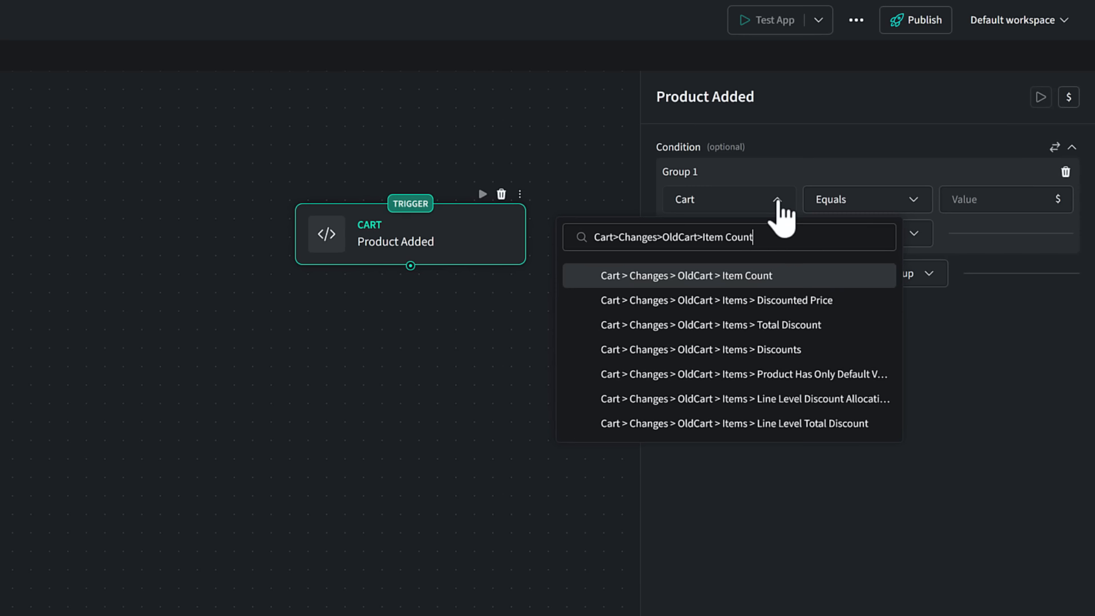
click(758, 277)
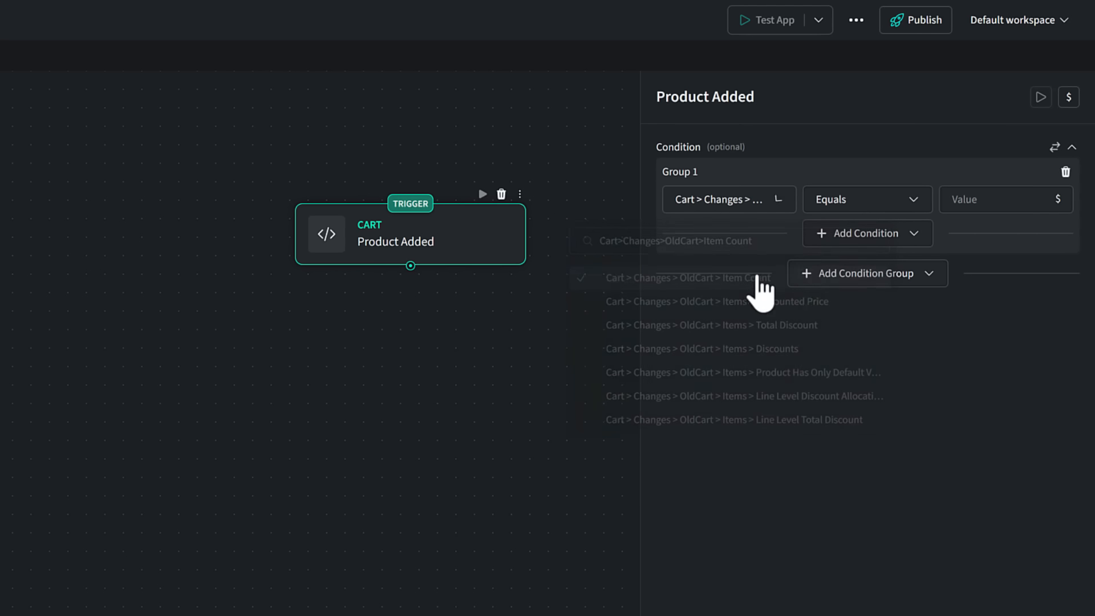
click(961, 199)
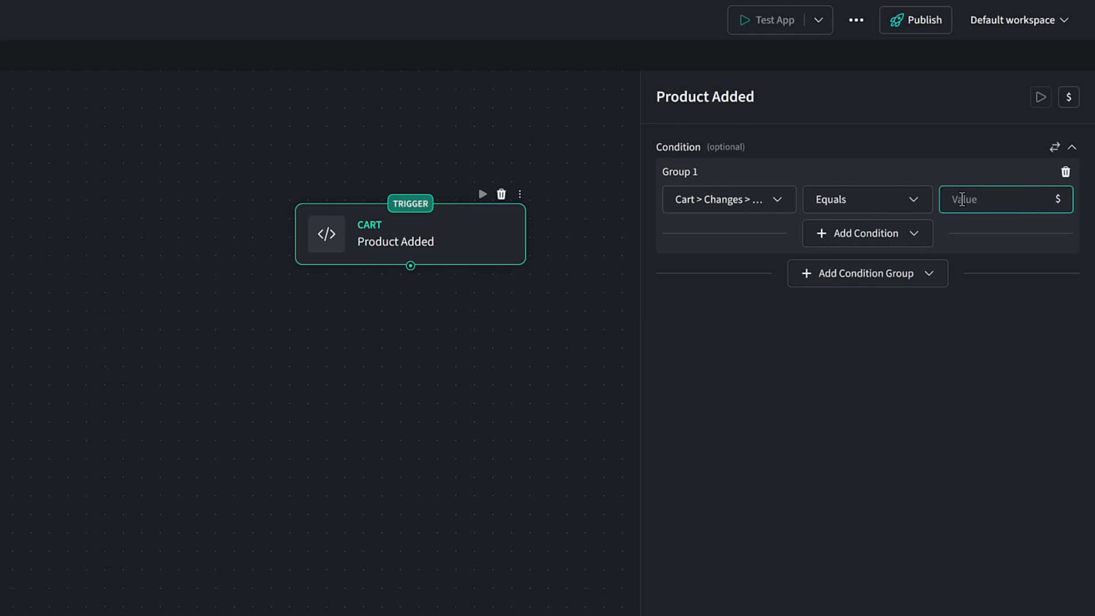
text(0)
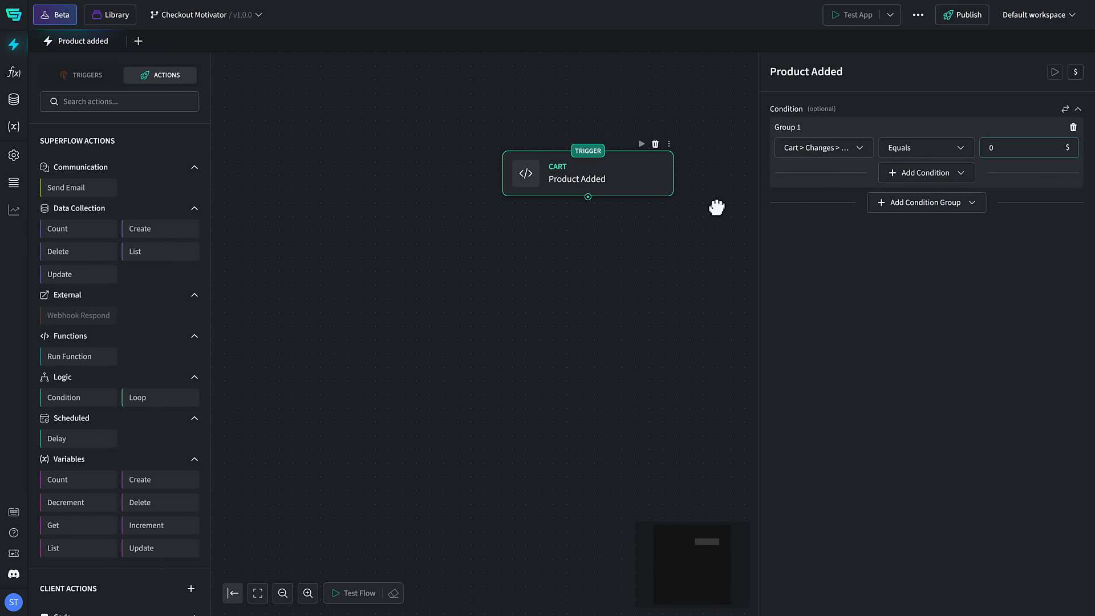
click(716, 207)
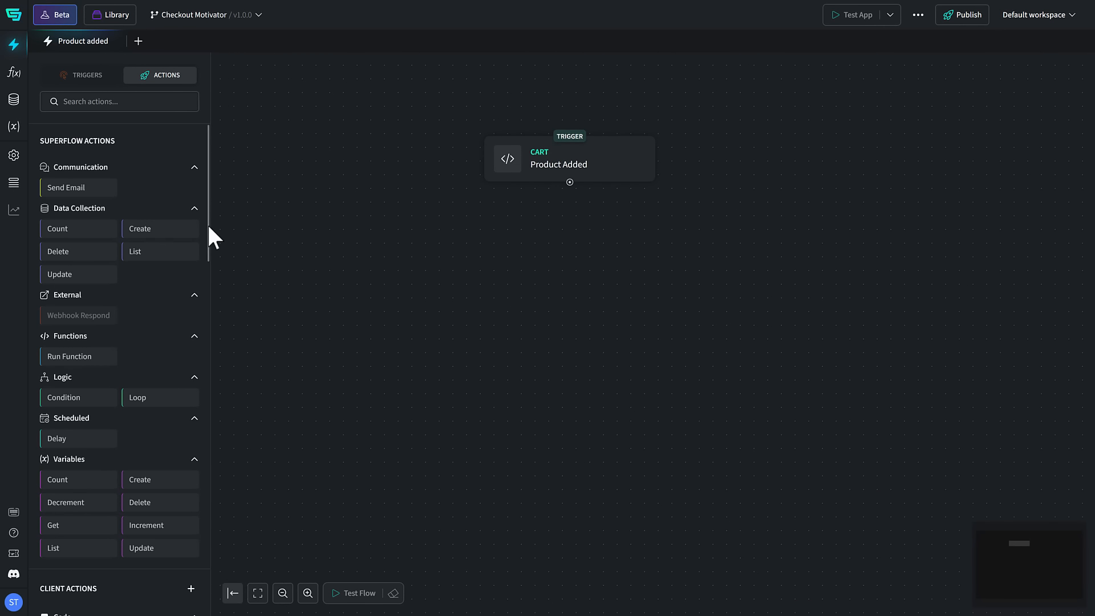
Step: Add a Get Cookie action below the Product Added trigger and connect the trigger to it
drag(207, 224, 207, 305)
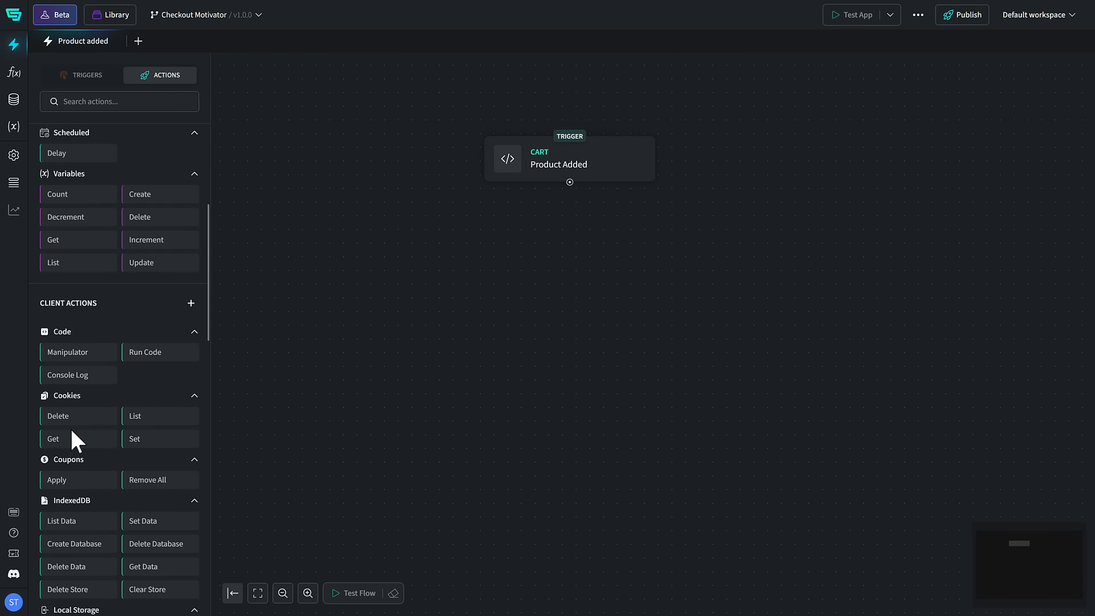
drag(72, 431, 484, 208)
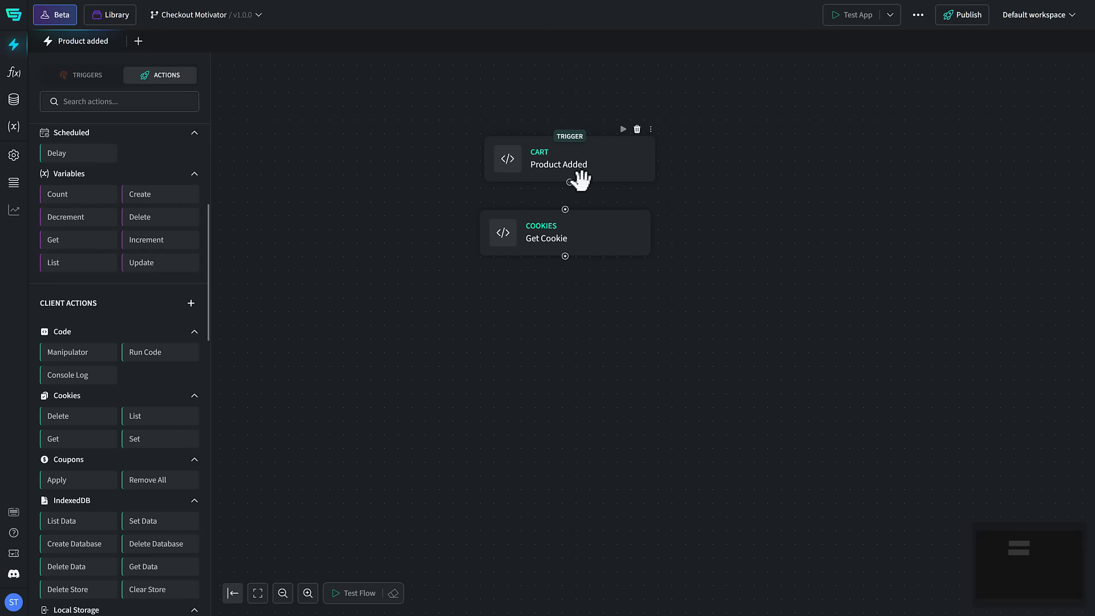
drag(569, 183, 565, 209)
Step: Add a Logic Condition action below Get Cookie and connect Get Cookie to it
drag(210, 302, 207, 259)
drag(85, 271, 477, 289)
drag(565, 256, 561, 287)
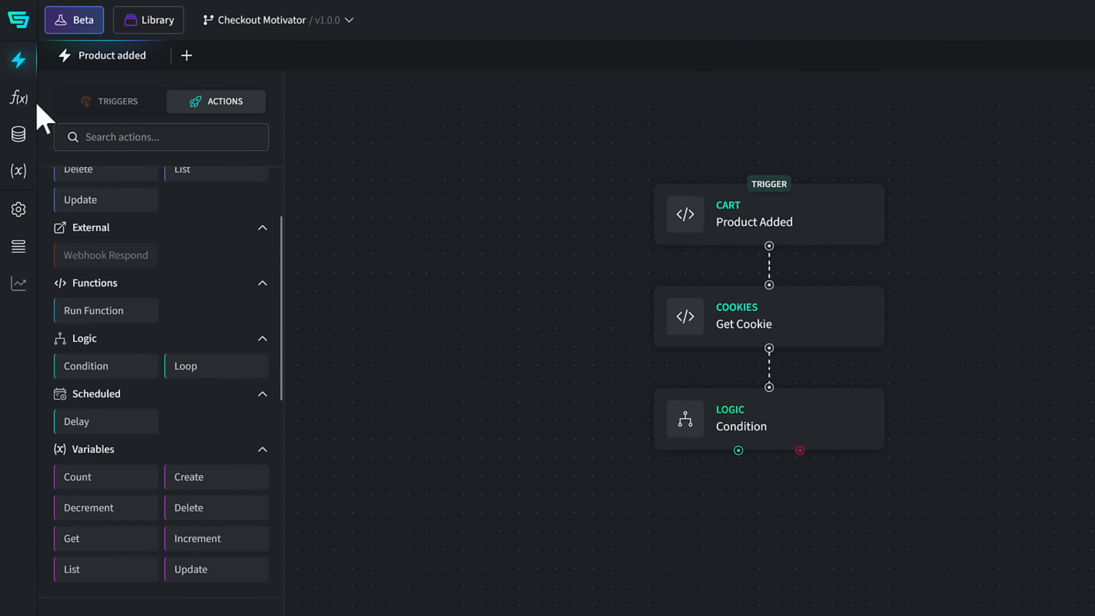
Step: Create a function component named "Expiration Date"
click(24, 99)
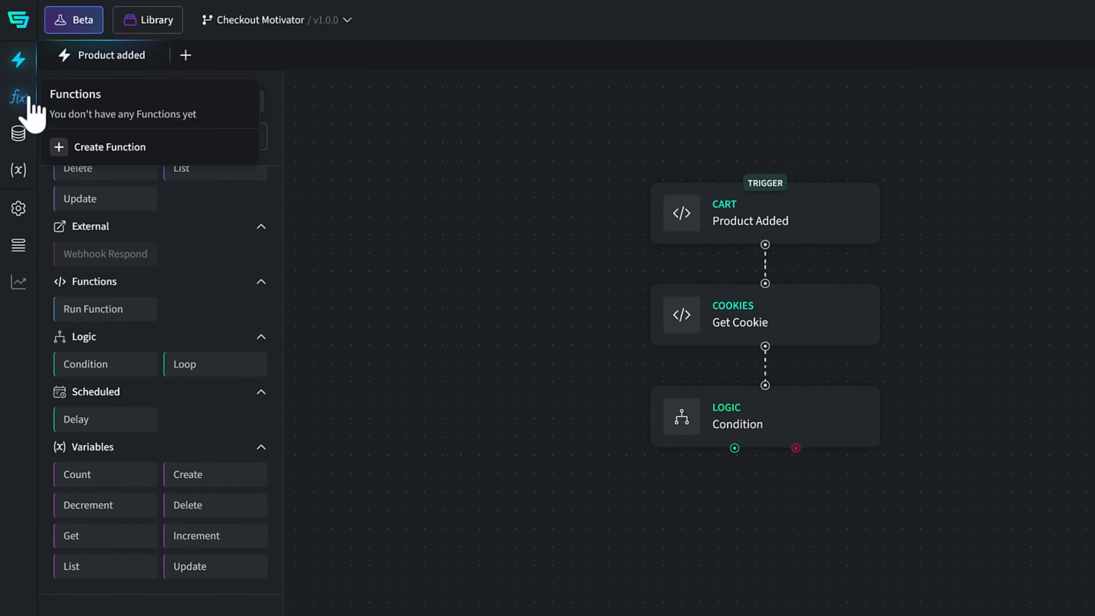
click(82, 145)
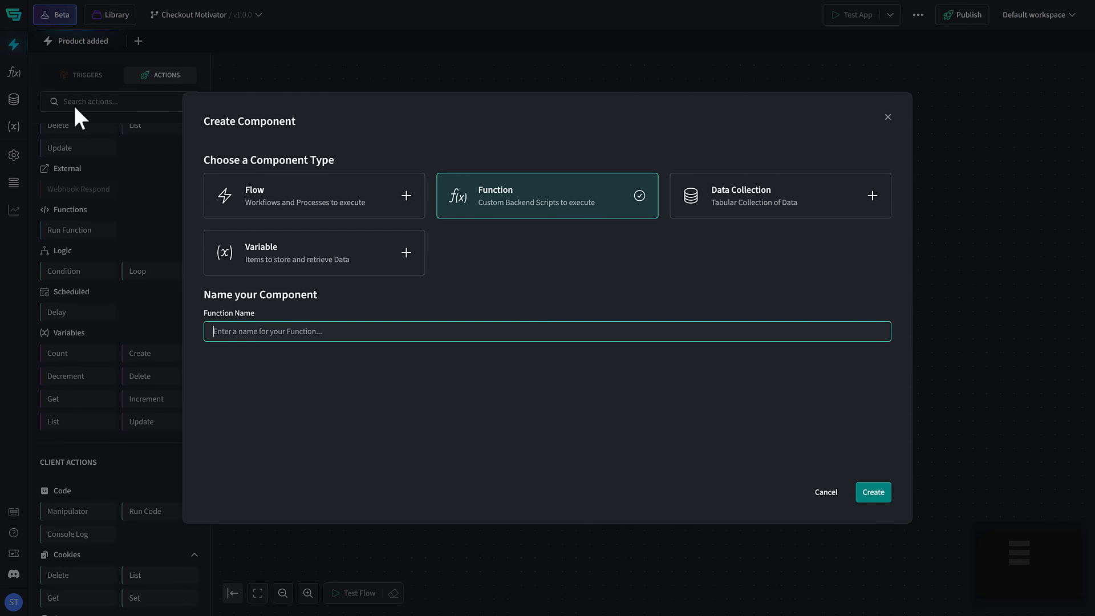
text(Expiration Date)
key(Return)
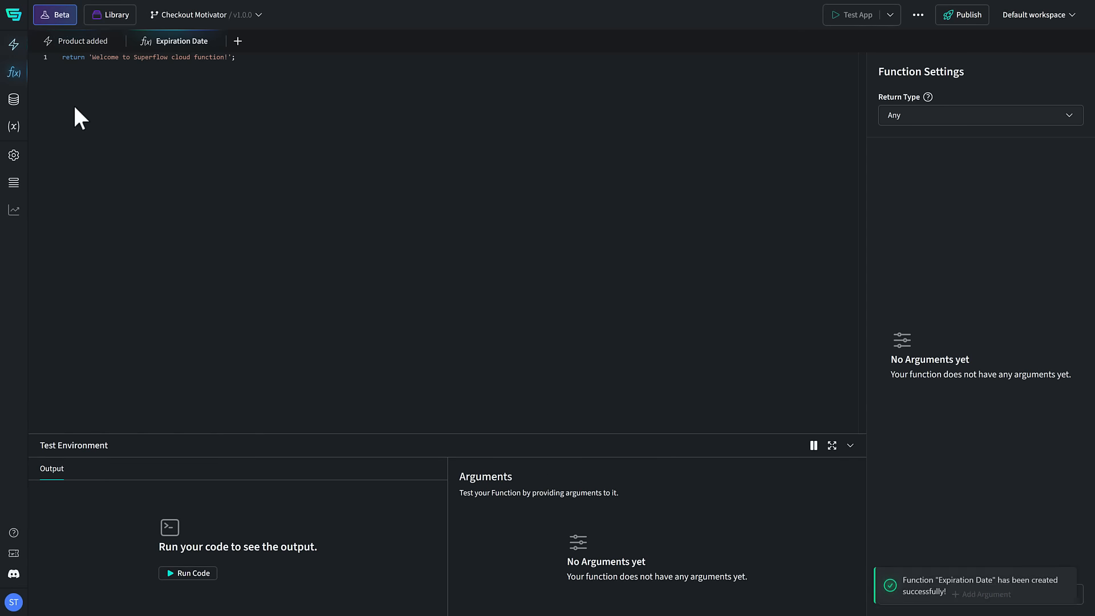
Step: Add a function argument named "date" with the type Date & Time
click(982, 595)
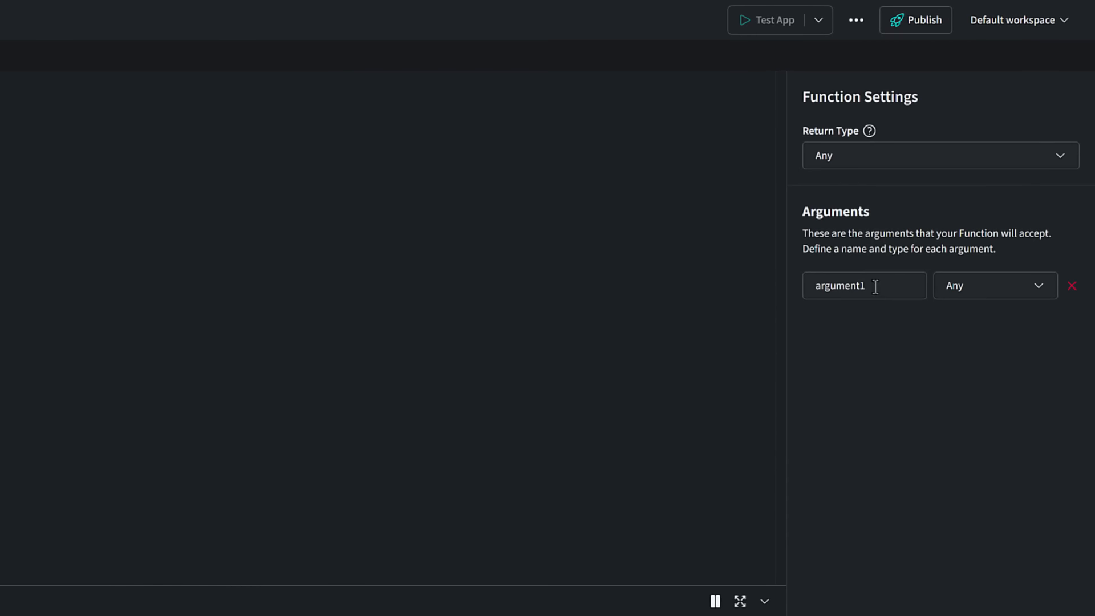
double_click(875, 286)
text(date)
click(944, 288)
click(998, 345)
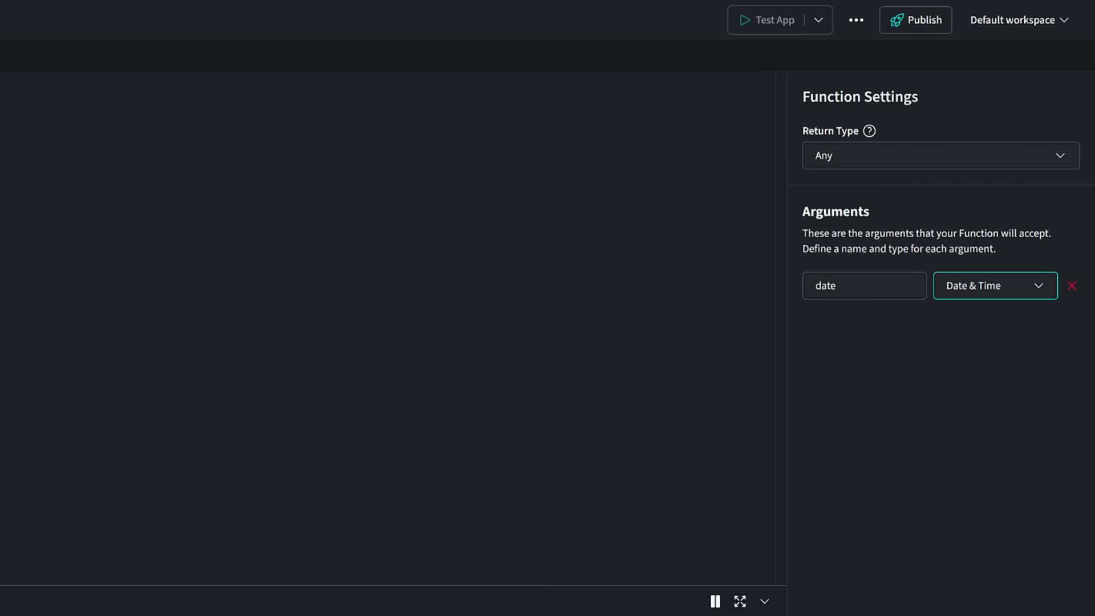
Step: Add a second function argument named "minute" with the type Number
click(938, 613)
drag(873, 326, 794, 322)
text(minute)
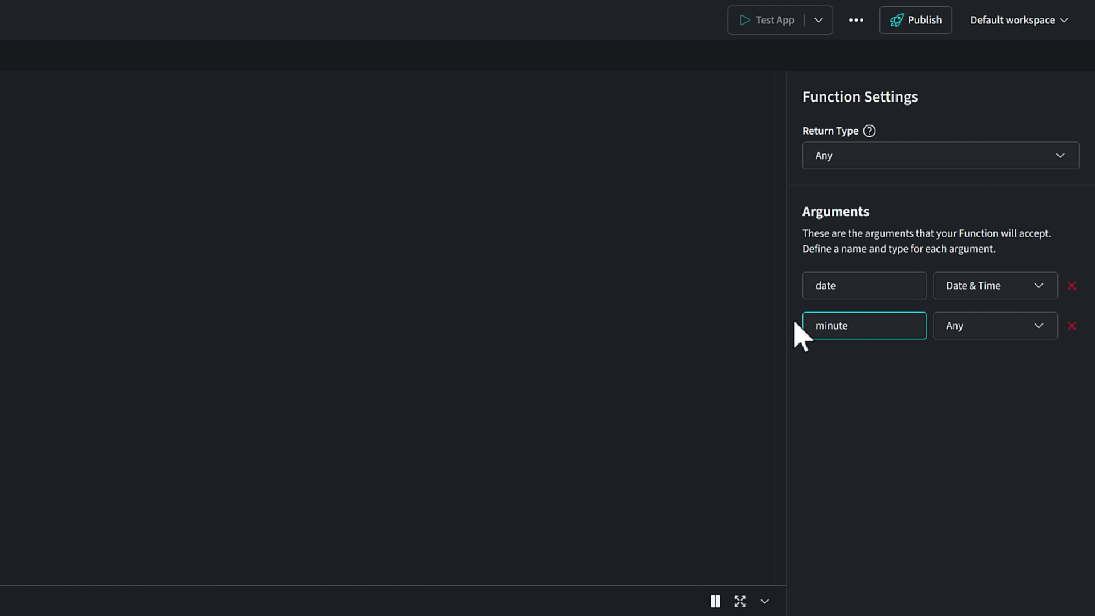
click(995, 325)
click(981, 484)
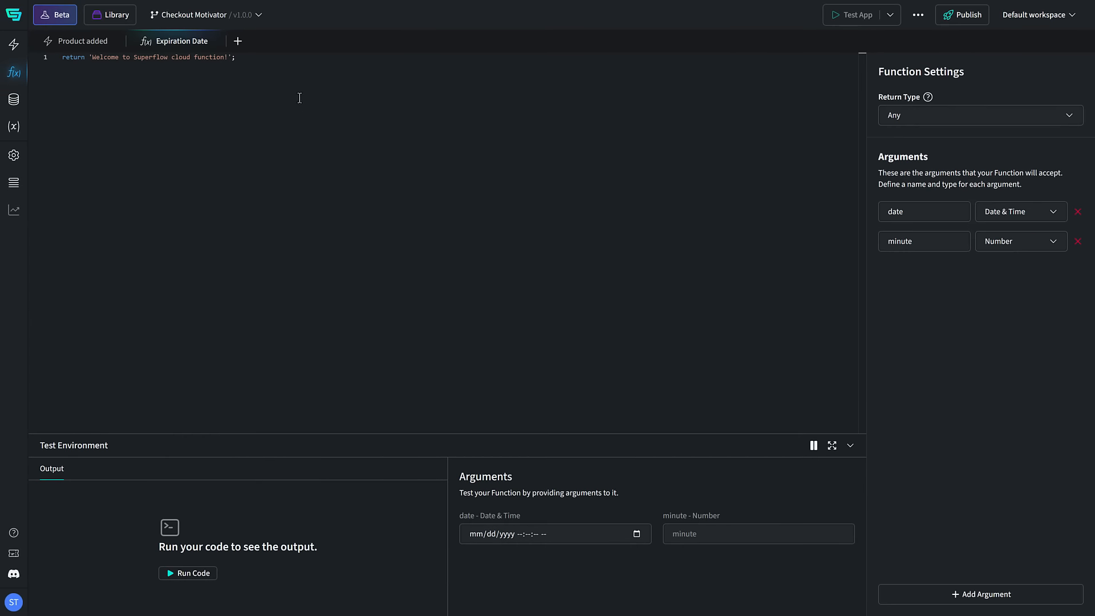
Step: Replace the default function code with the addMinutesToDate script that returns newDate
drag(244, 59, 62, 57)
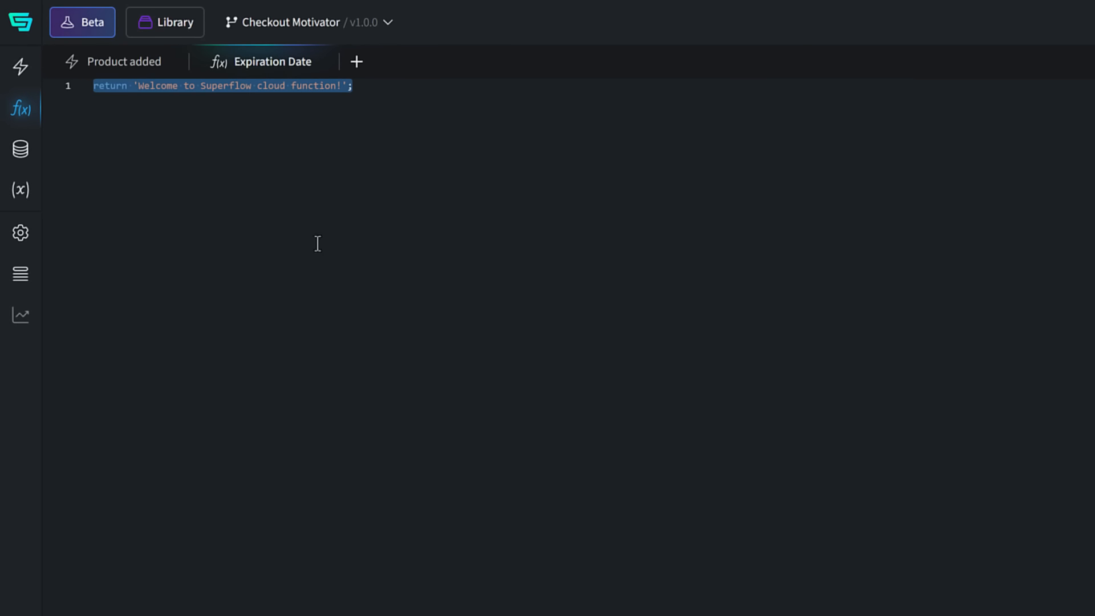
text(function addMinutesToDate(dateString, minutesToAdd) {   const date = new Date(dateString);   date.setMinutes(date.getMinutes() + minutesToAdd);   return date; }  const newDate = addMinutesToDate(date, minutes); return newDate;)
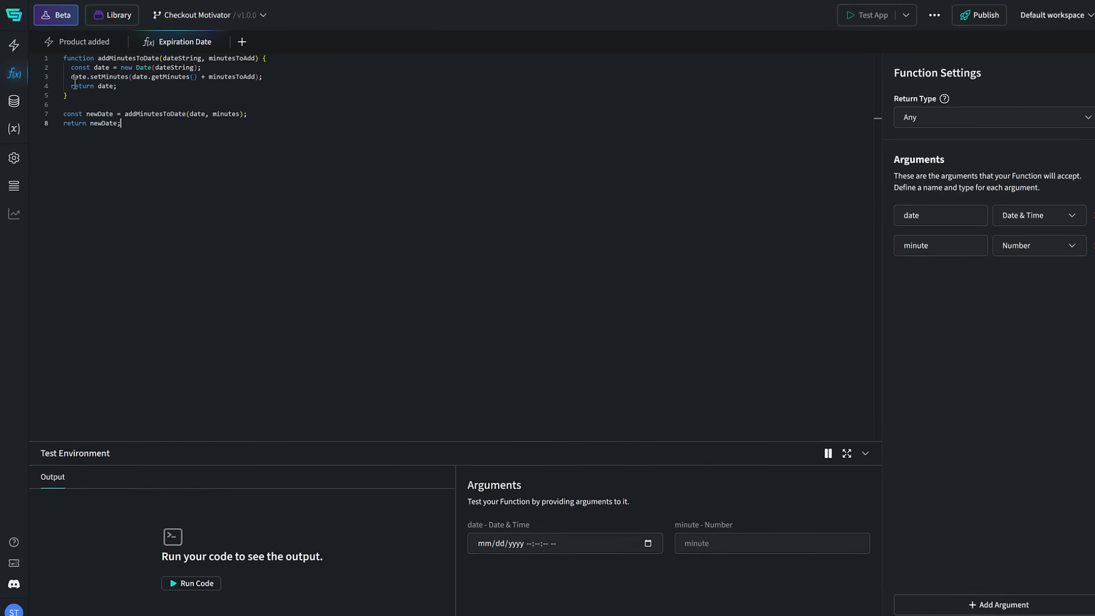
Step: In the Product added flow, place a Run Function action below Condition and connect it to the condition's true output
click(73, 42)
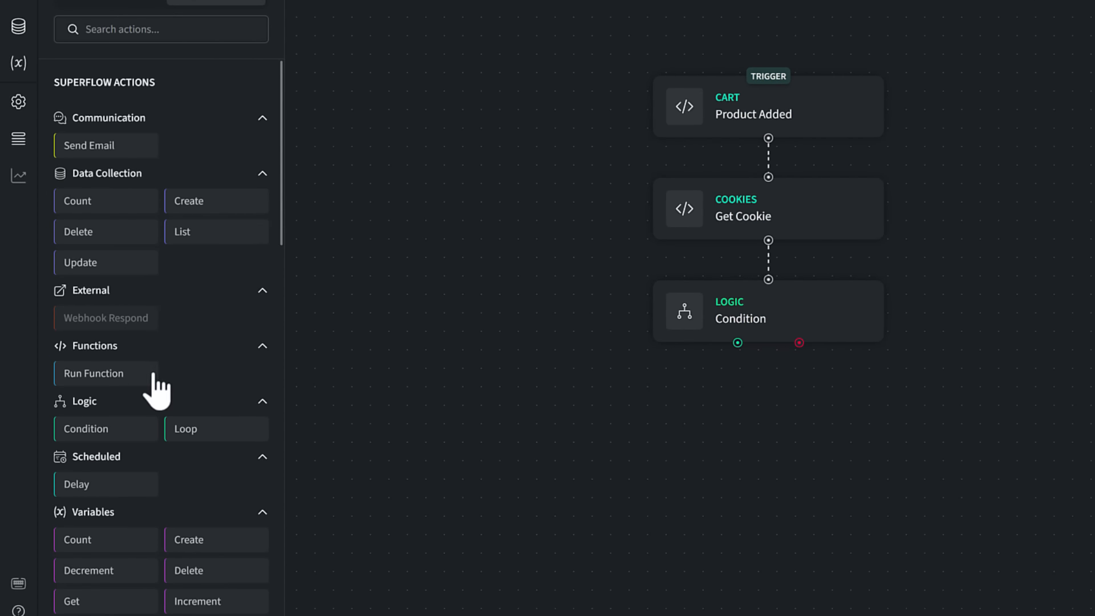
drag(154, 376, 655, 394)
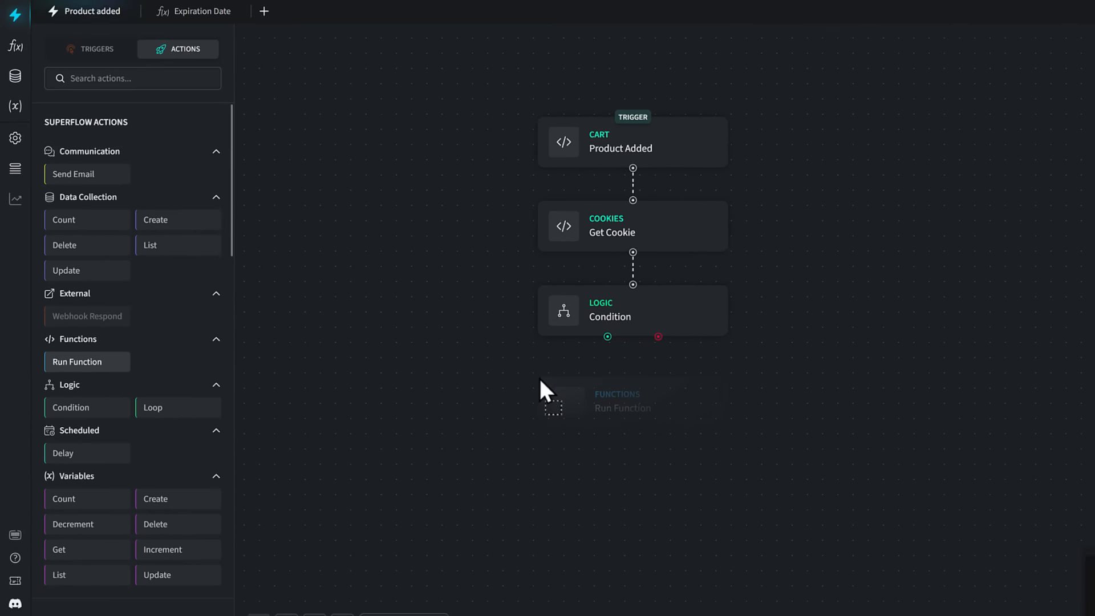
drag(539, 377, 538, 374)
mouse_move(607, 336)
mouse_down()
mouse_move(633, 369)
mouse_move(570, 363)
mouse_up()
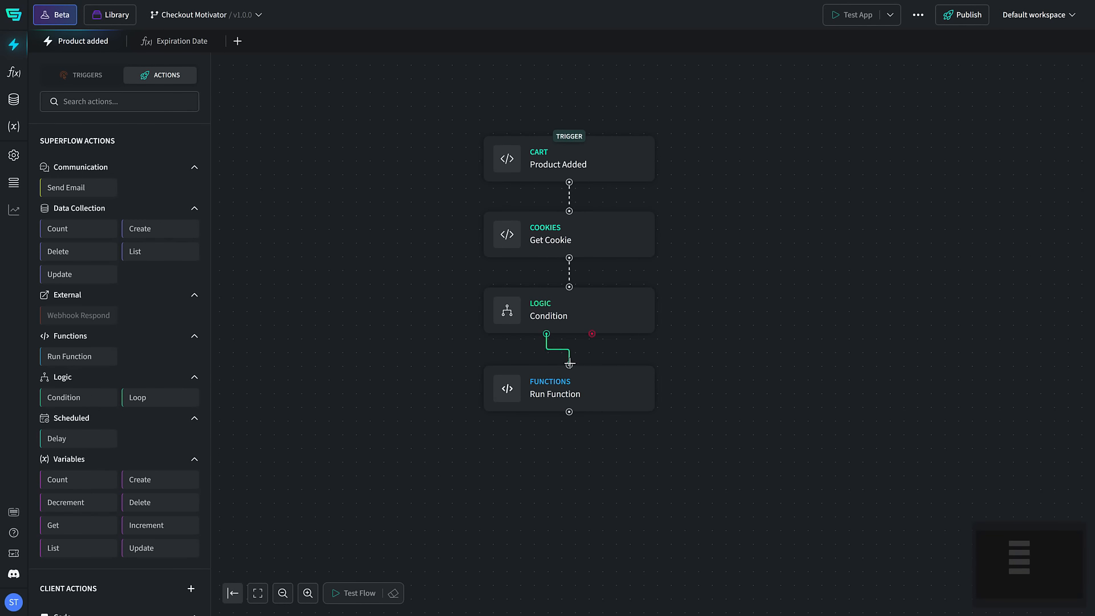
Step: Configure Run Function to use Expiration Date, with the Current Date & Time system variable as date and 30 as minute
click(610, 376)
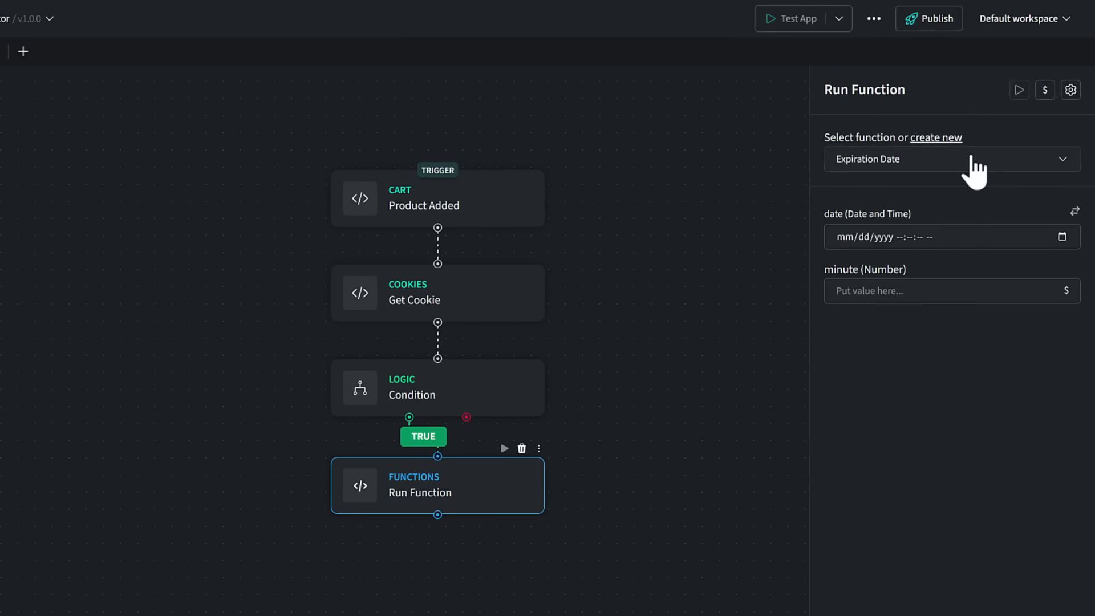
click(972, 160)
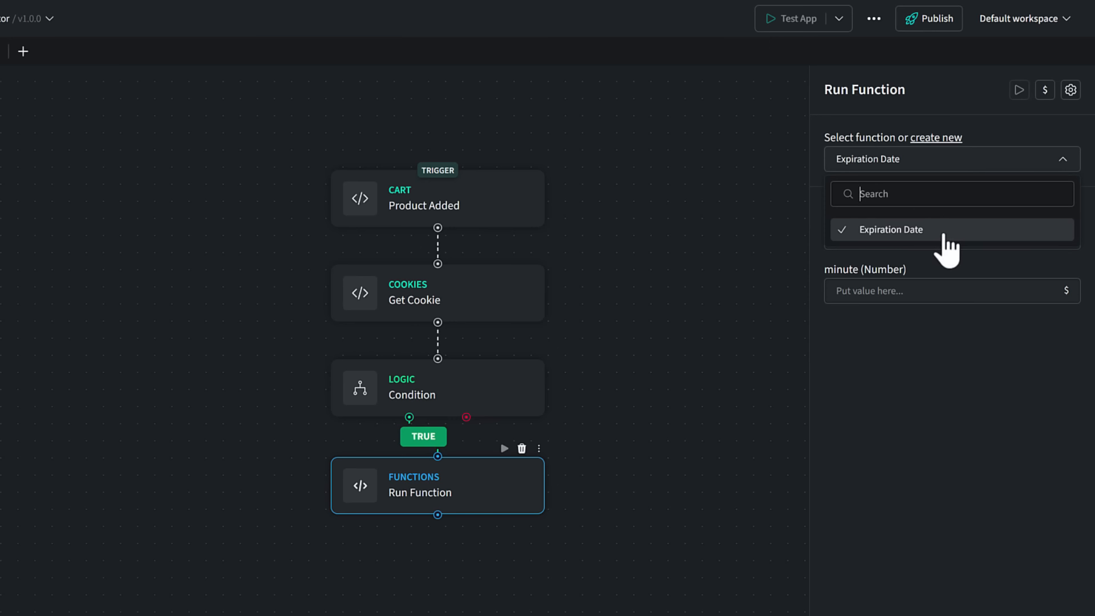
click(920, 348)
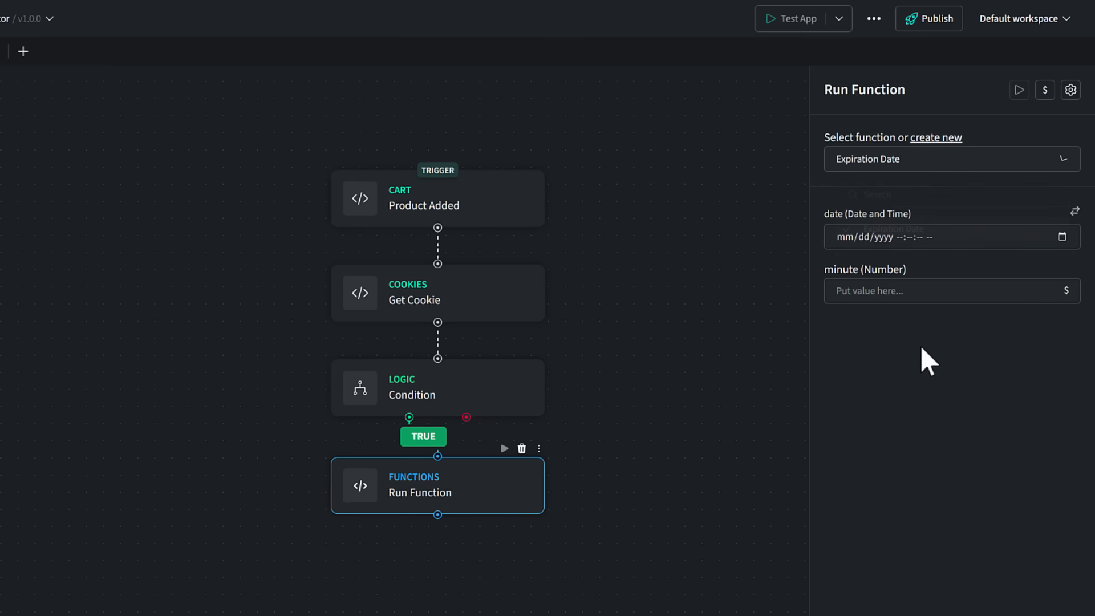
click(1074, 211)
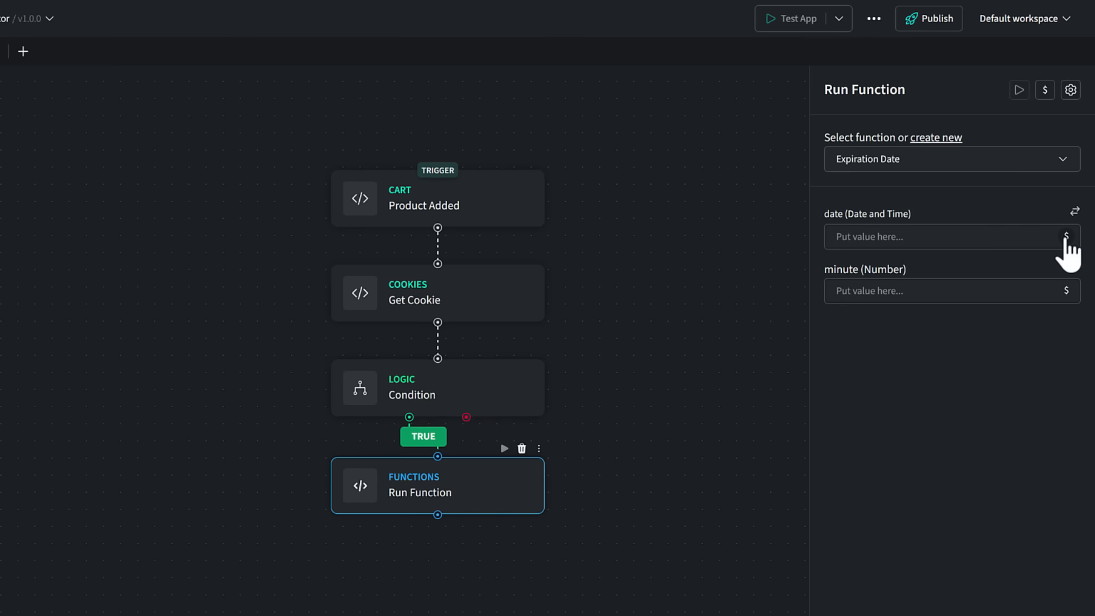
click(1065, 237)
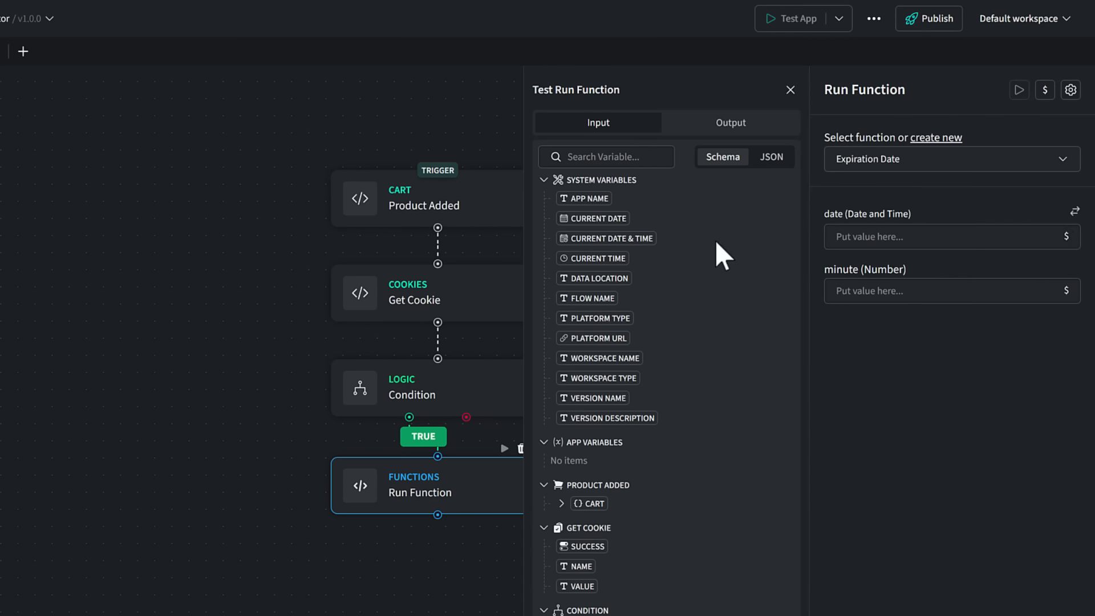
drag(587, 239, 884, 245)
click(893, 293)
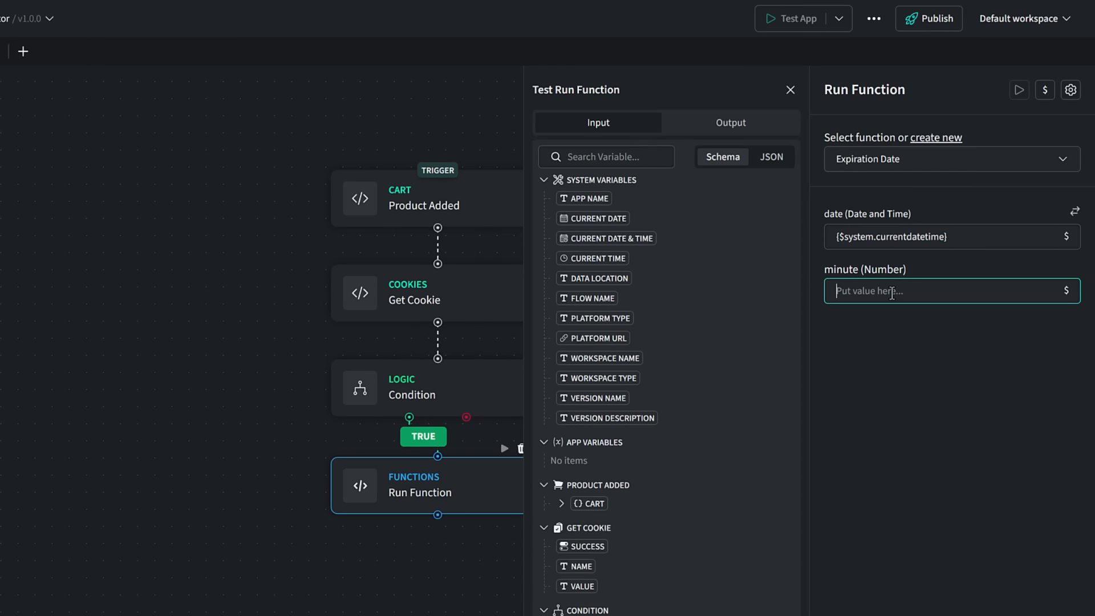
text(30)
click(904, 336)
click(790, 90)
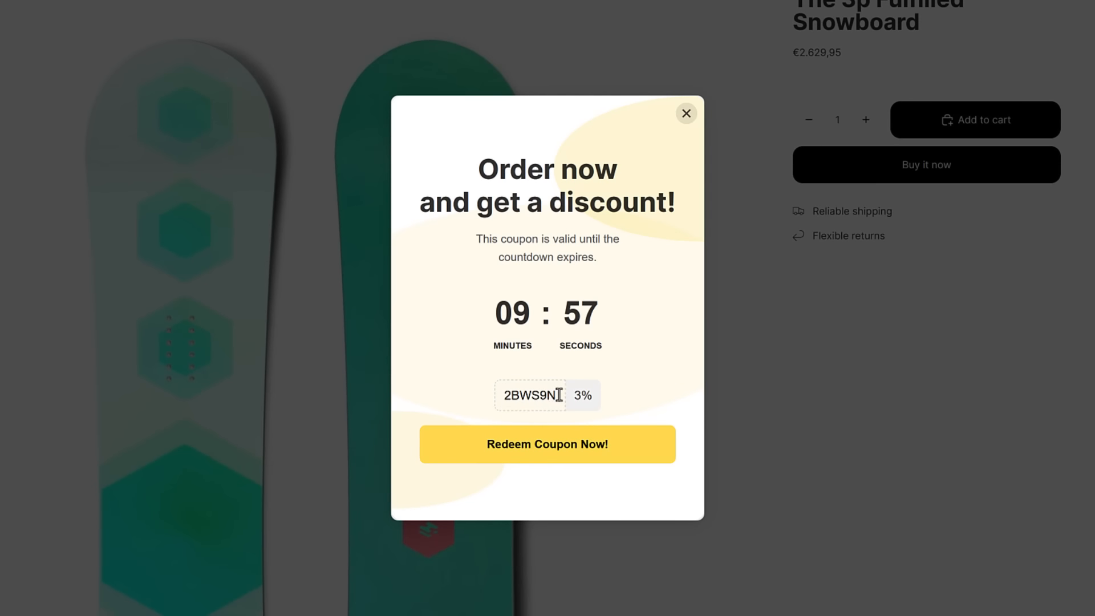
Step: Rename the Run Function action on the canvas to "Expiration Date"
drag(559, 395, 503, 395)
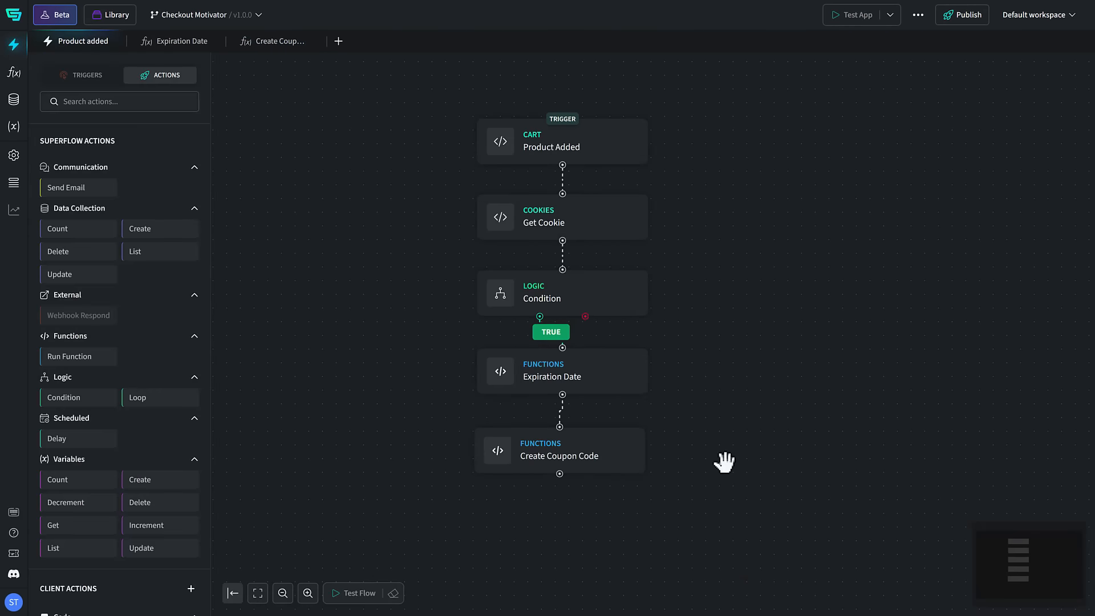
Step: Add a PopUp notification action below Create Coupon Code and connect Create Coupon Code to it
scroll(723, 460, down, 3)
drag(724, 459, 706, 357)
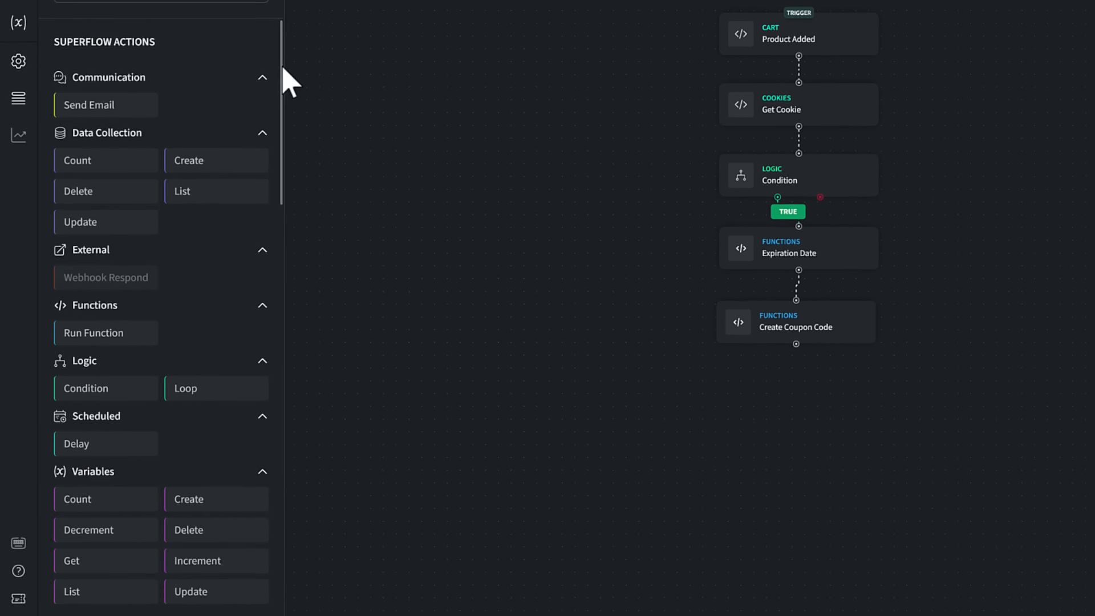
drag(251, 114, 280, 300)
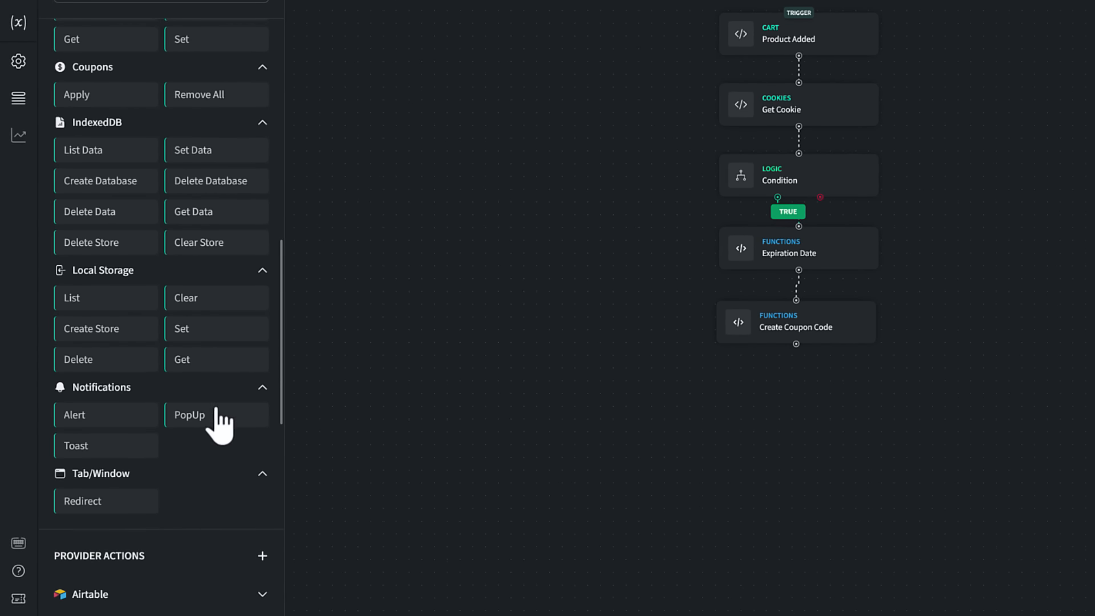
drag(213, 420, 803, 345)
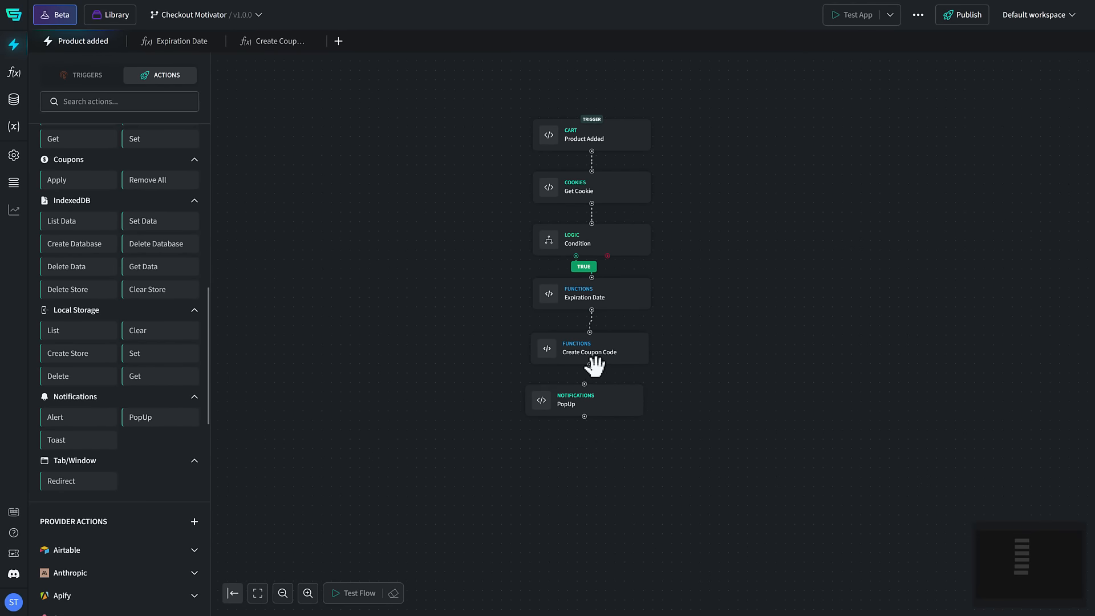
drag(590, 364, 584, 383)
Step: Set the PopUp action's content type to Custom Code and paste the Checkout Motivator countdown code as its HTML code
click(604, 390)
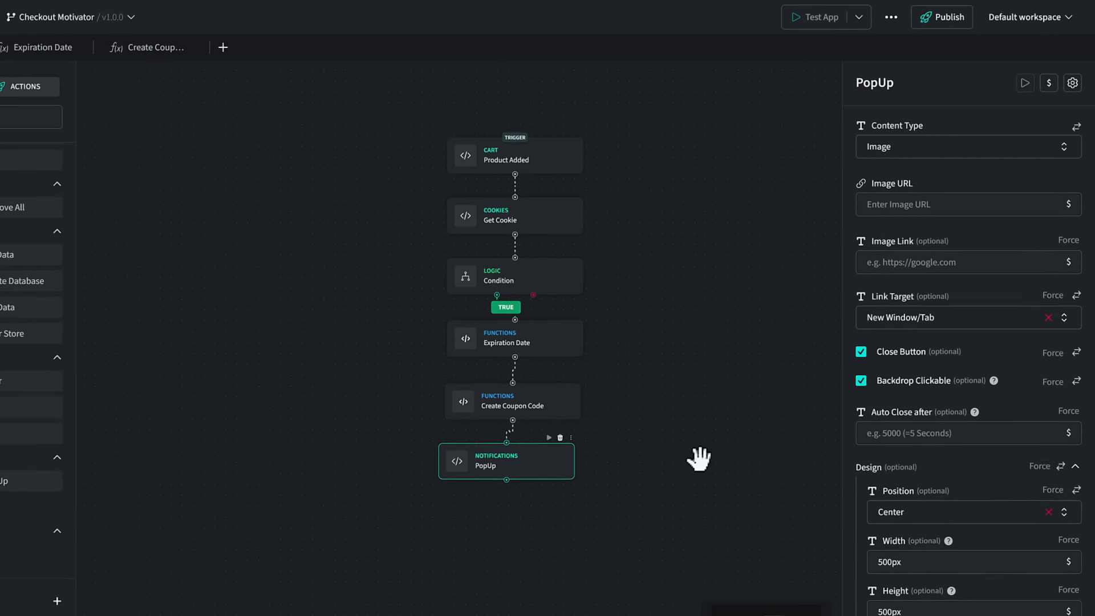
click(1056, 174)
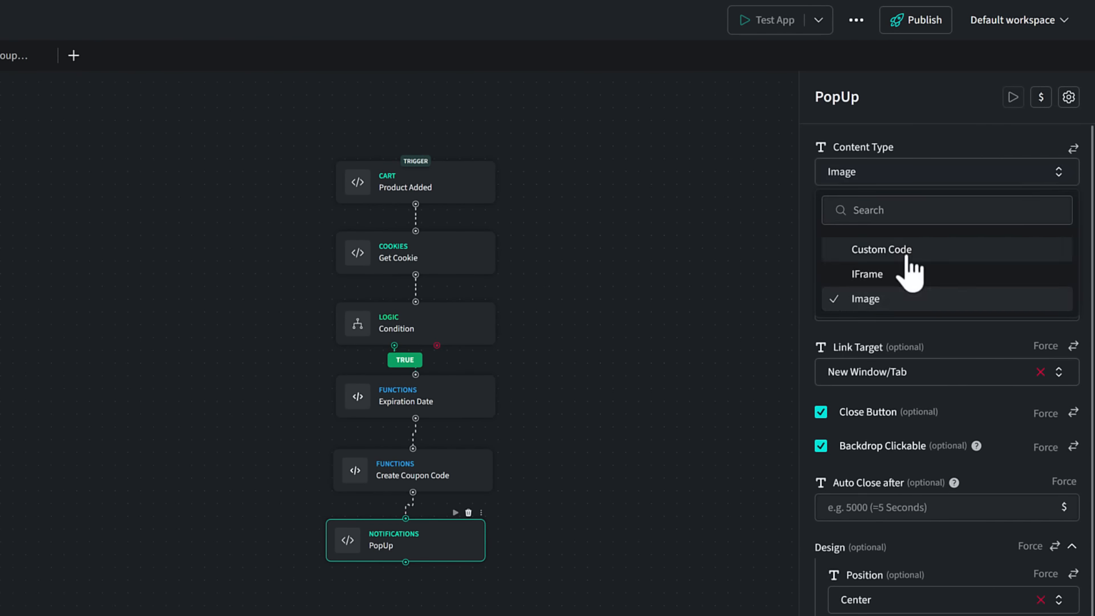
click(901, 251)
click(790, 239)
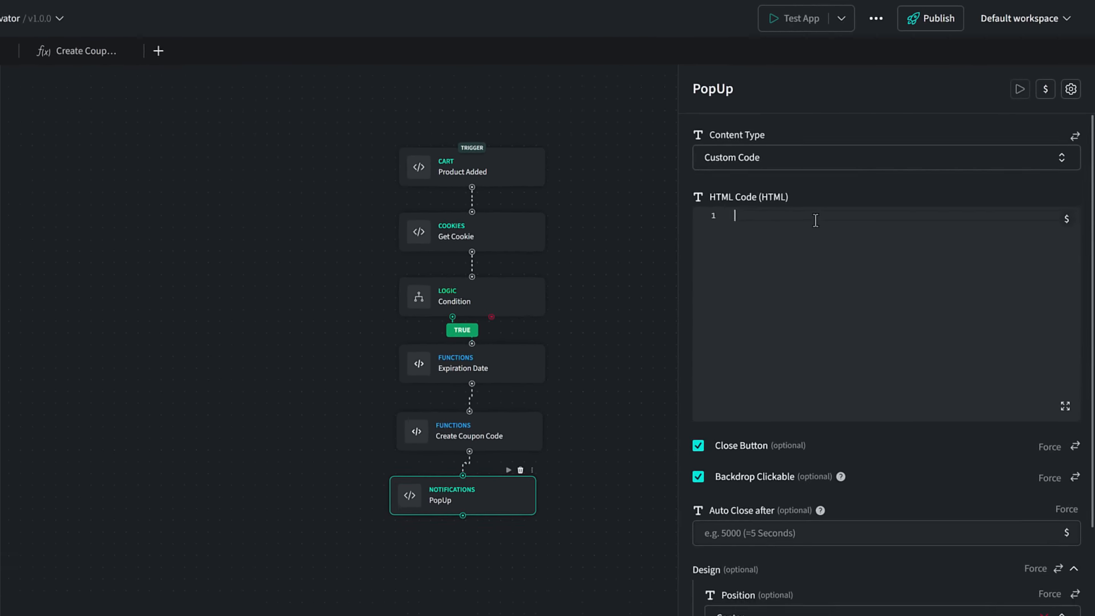
key(ctrl+v)
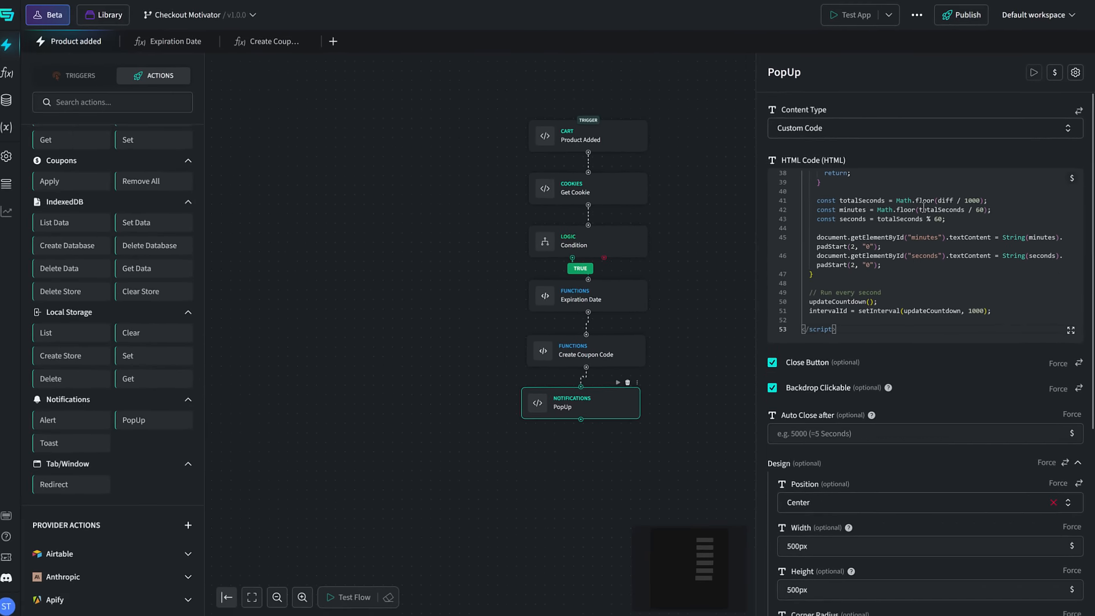
Step: Examine the pasted HTML in the enlarged code editor, including its coupon and expiration variables, and the PopUp's design and cookie options
click(1073, 337)
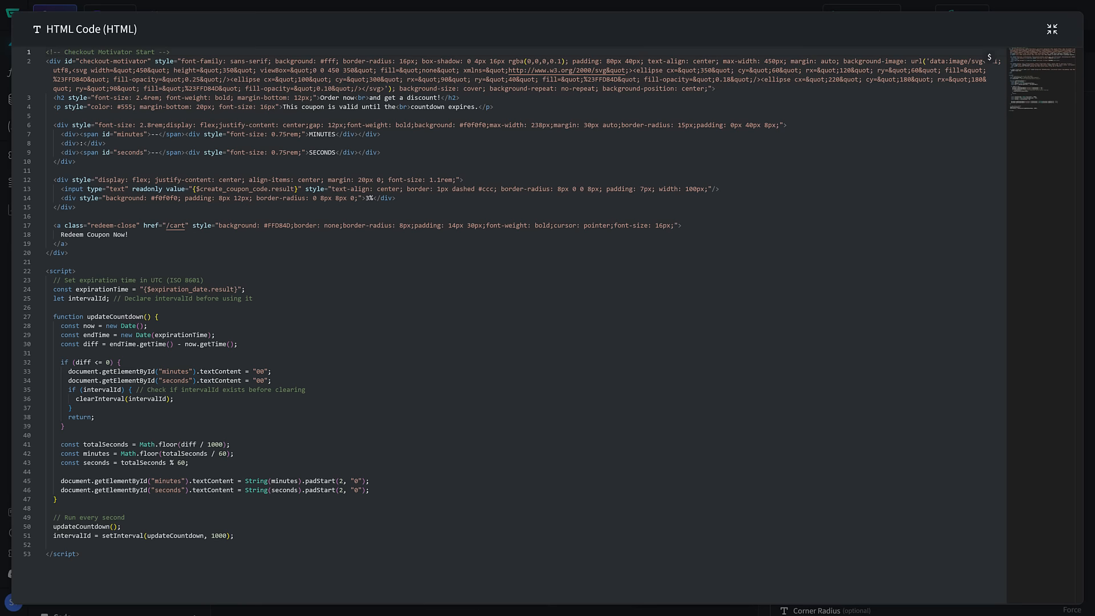
click(989, 57)
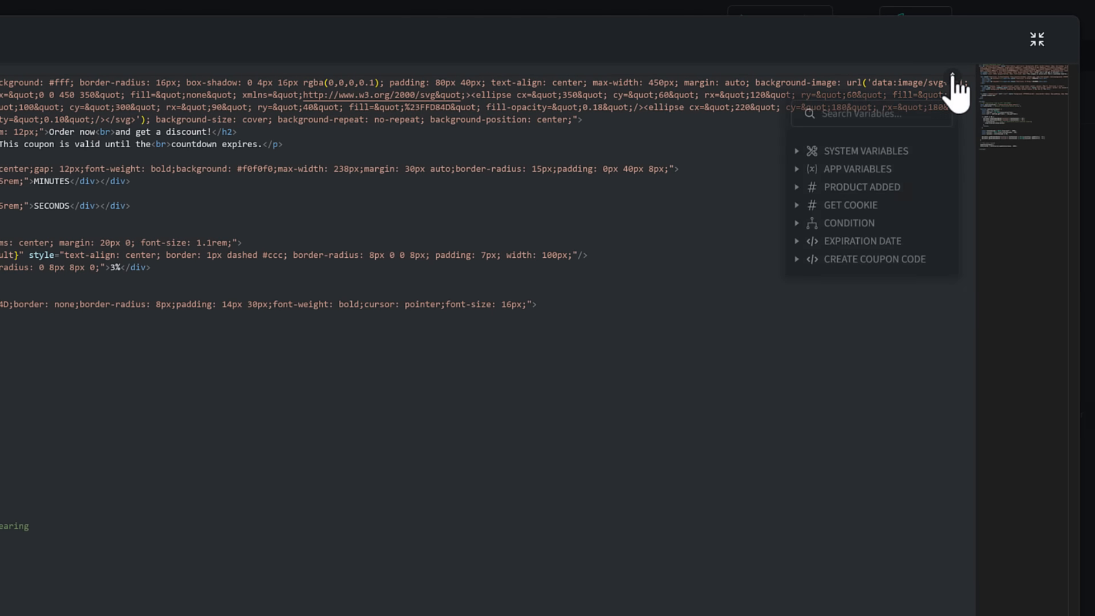
click(797, 259)
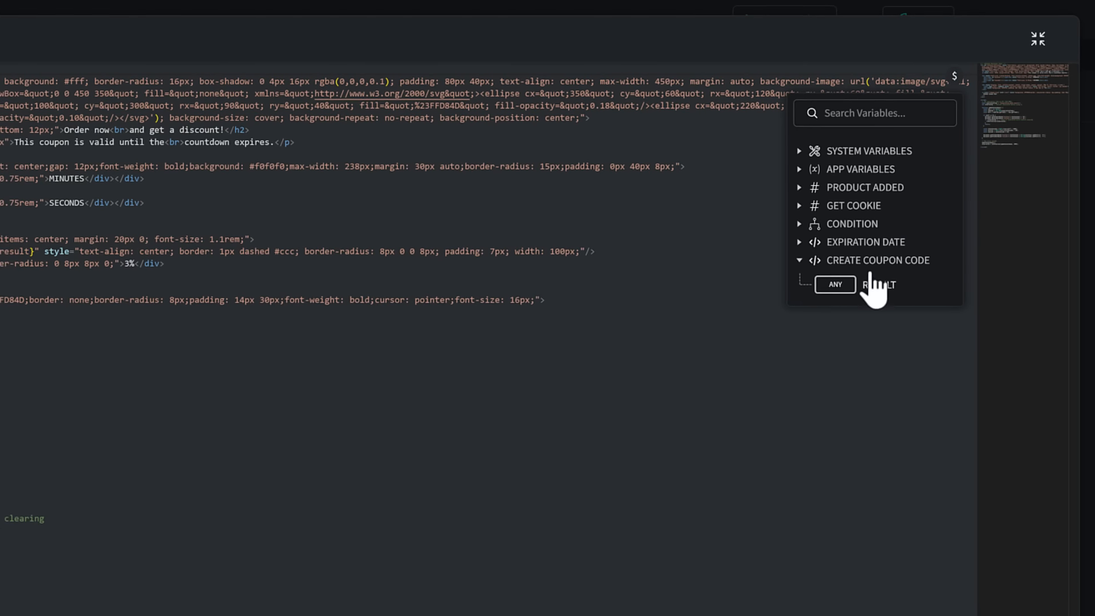
click(1038, 39)
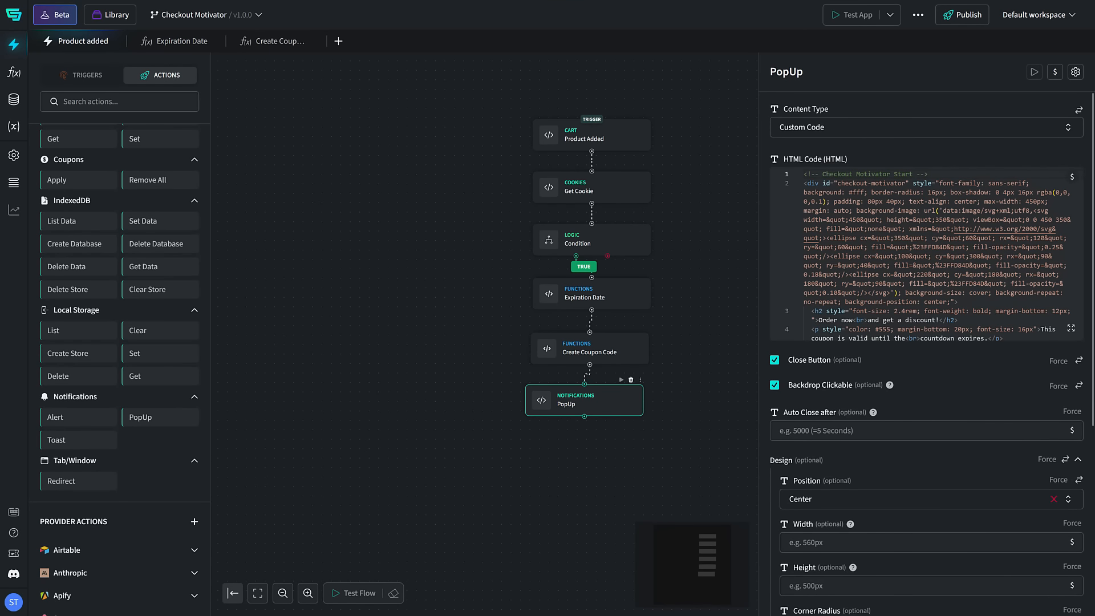
scroll(926, 342, down, 3)
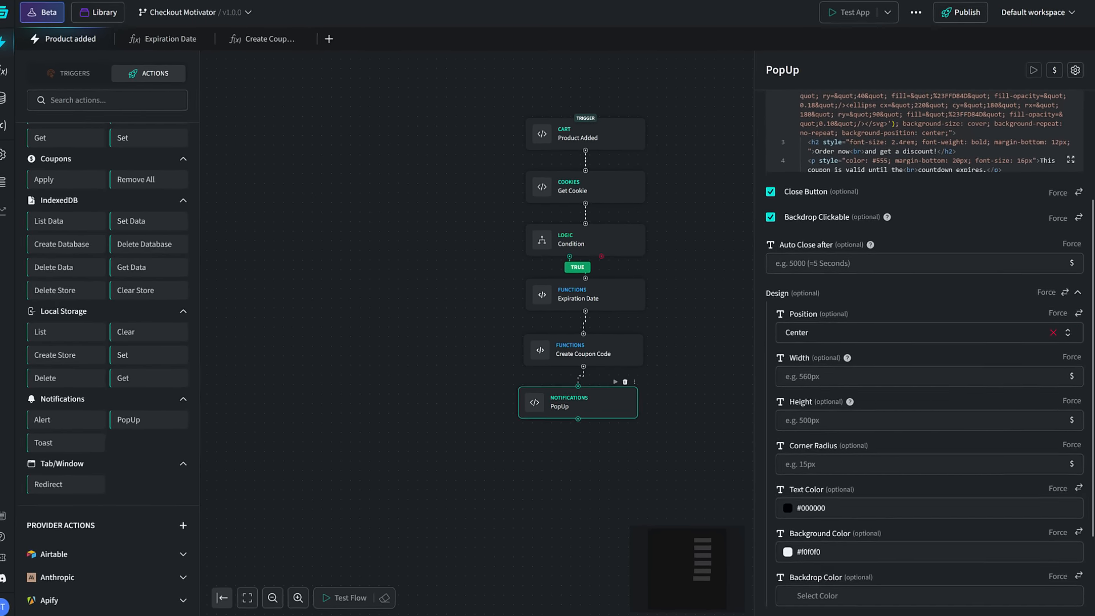
scroll(926, 353, down, 2)
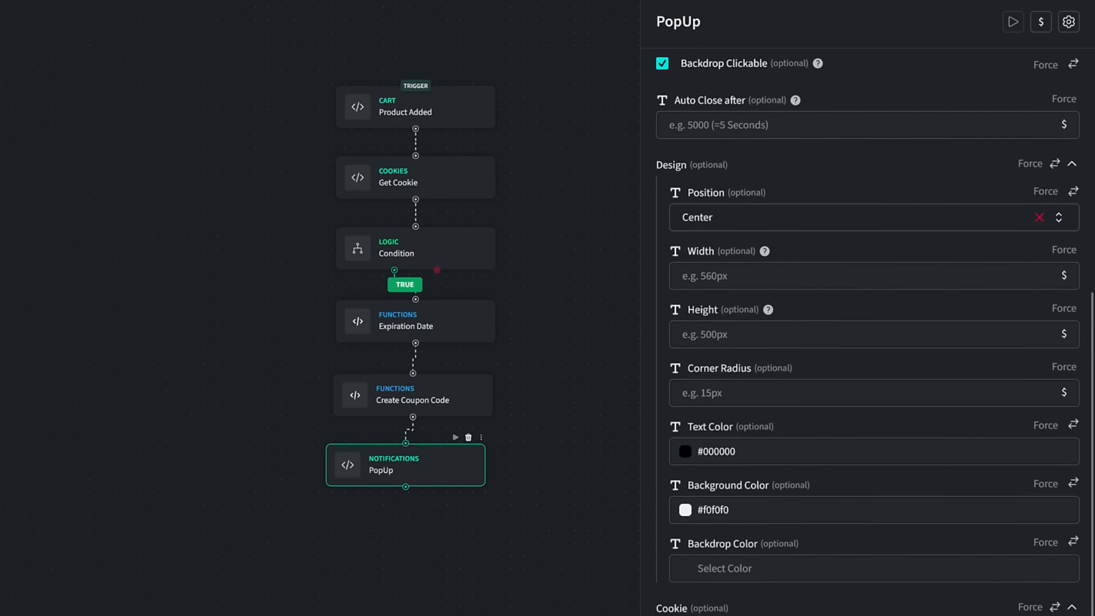
scroll(867, 331, down, 1)
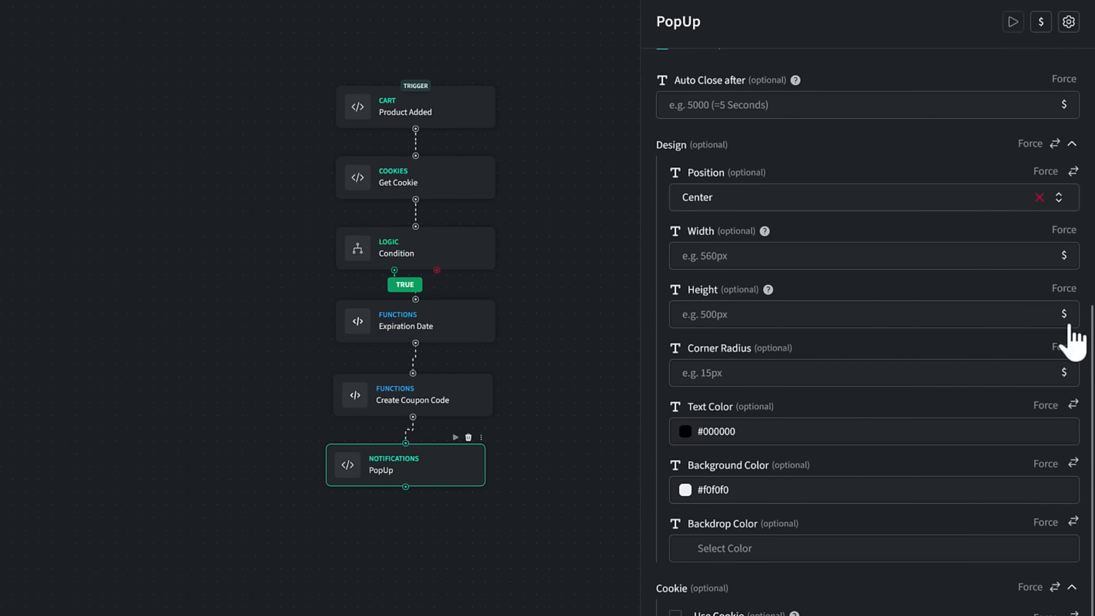
drag(1092, 342, 1083, 127)
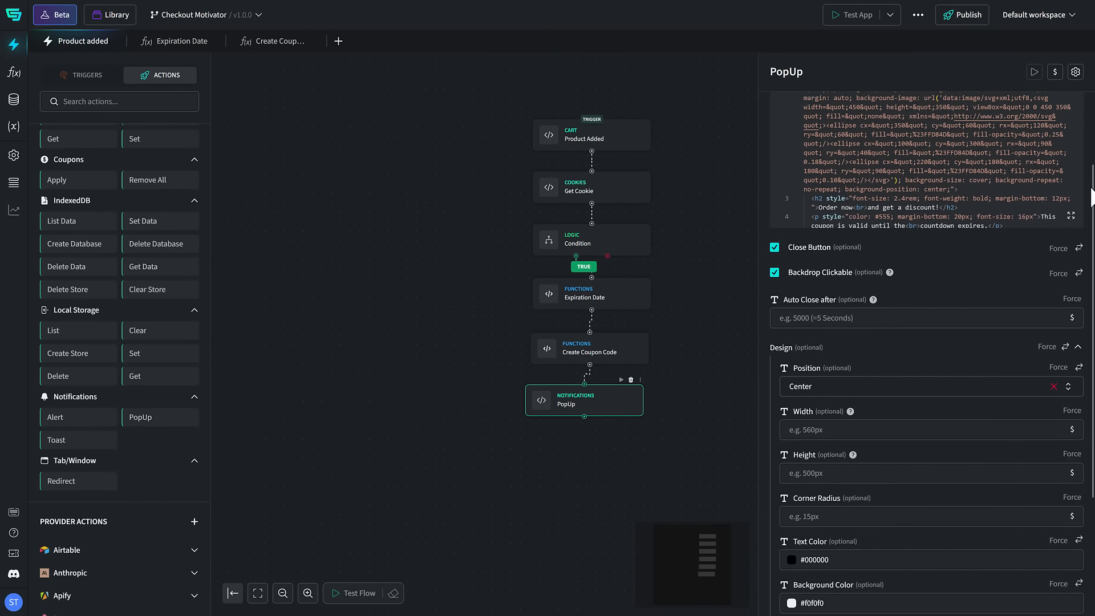
click(703, 224)
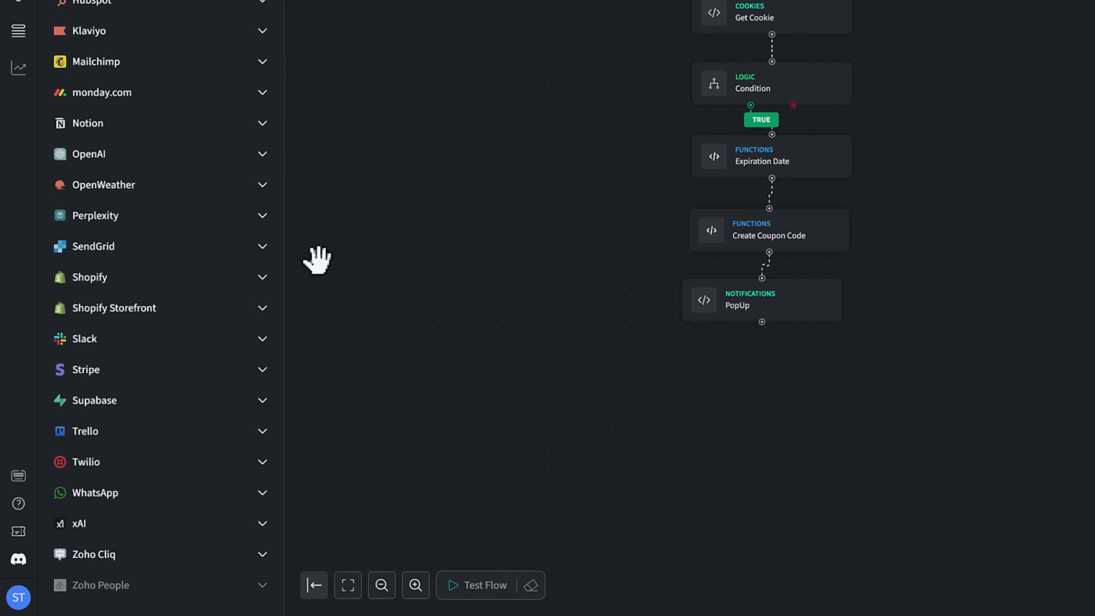
Step: Place Shopify's Create Discount Code action below PopUp and connect PopUp to it
click(261, 278)
drag(283, 297, 282, 361)
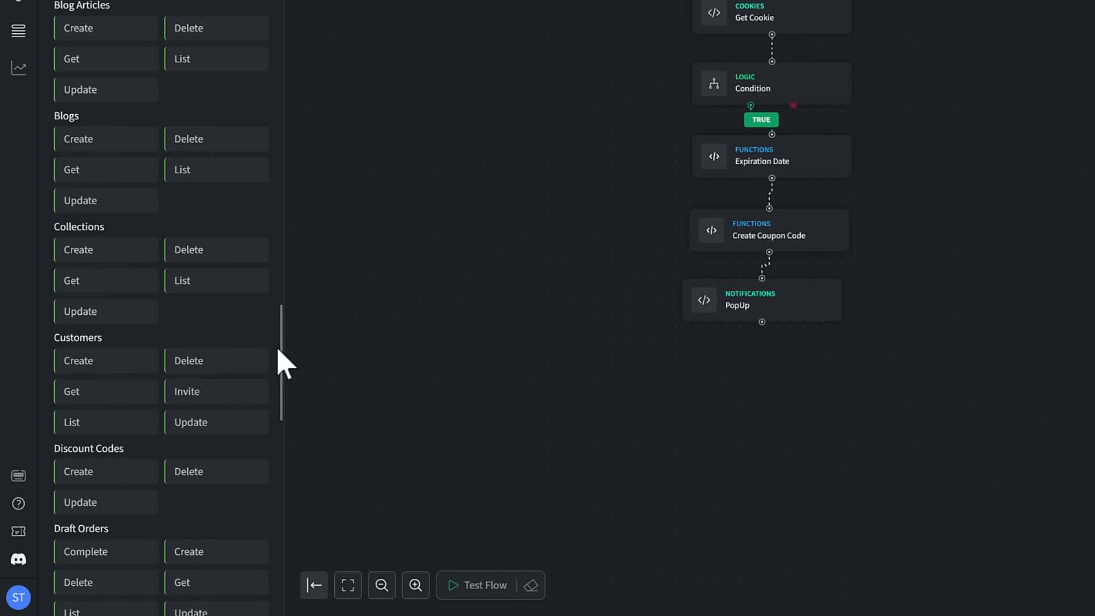
drag(136, 471, 673, 371)
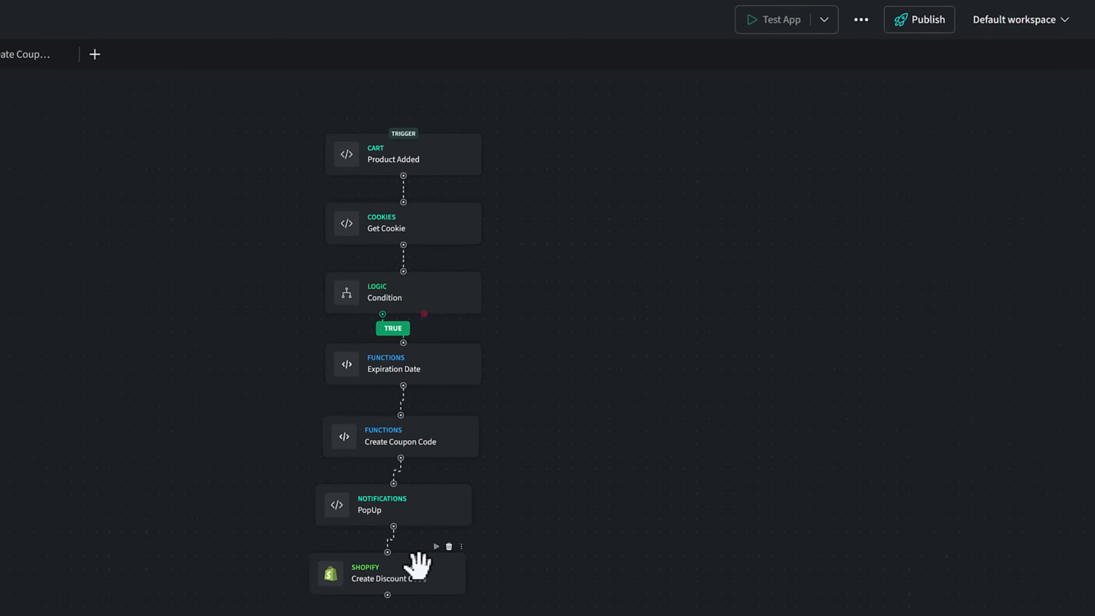
click(418, 564)
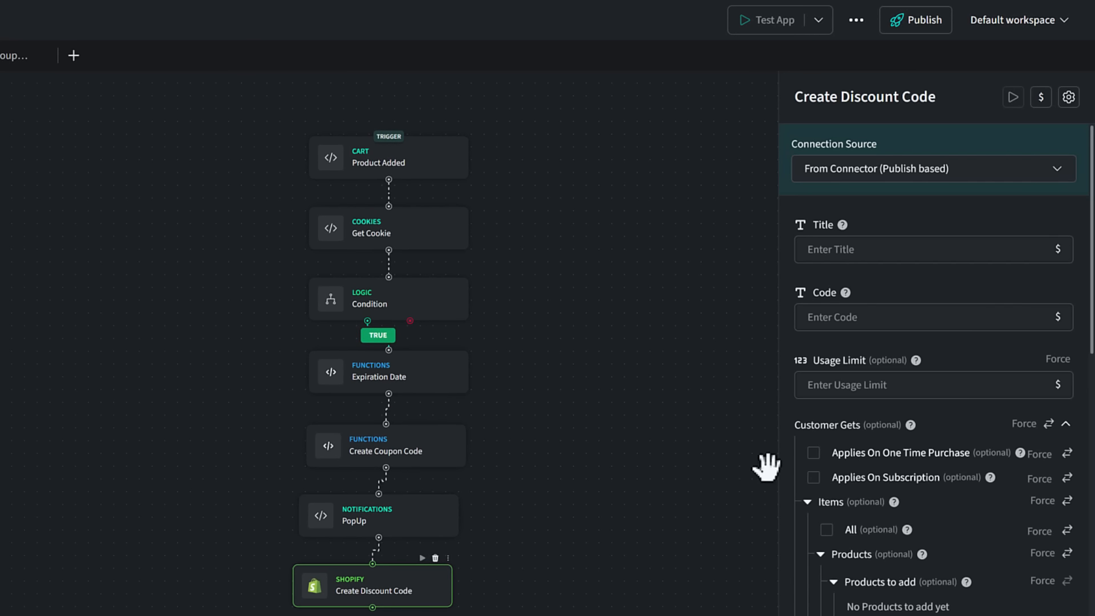
Step: Title the discount code "Checkut Motivator" and use the Create Coupon Code result as its code
click(849, 251)
text(Checkut Motivator)
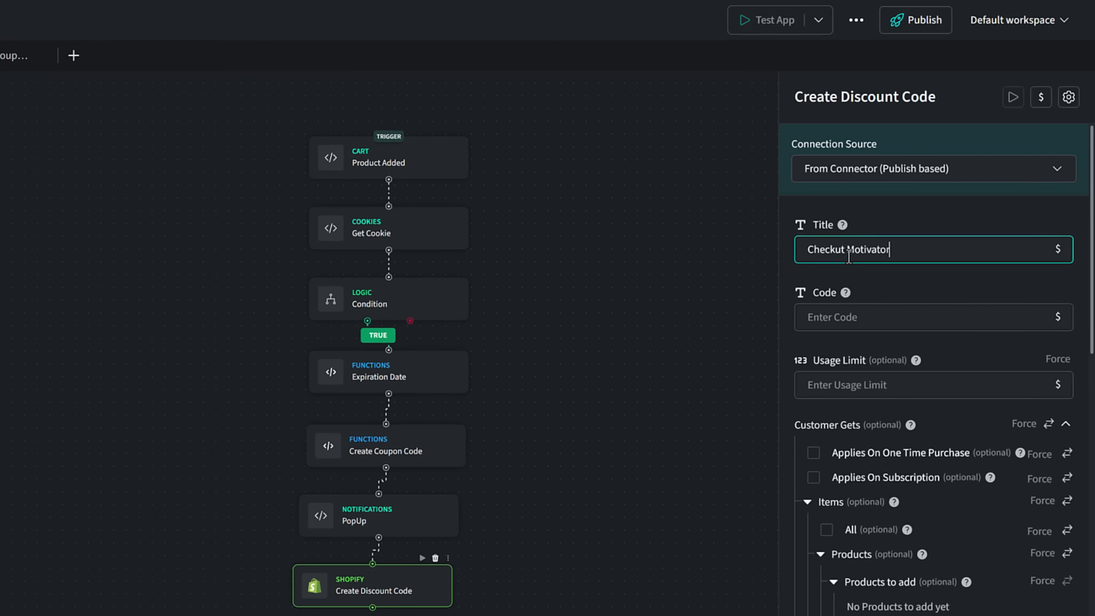
click(1057, 317)
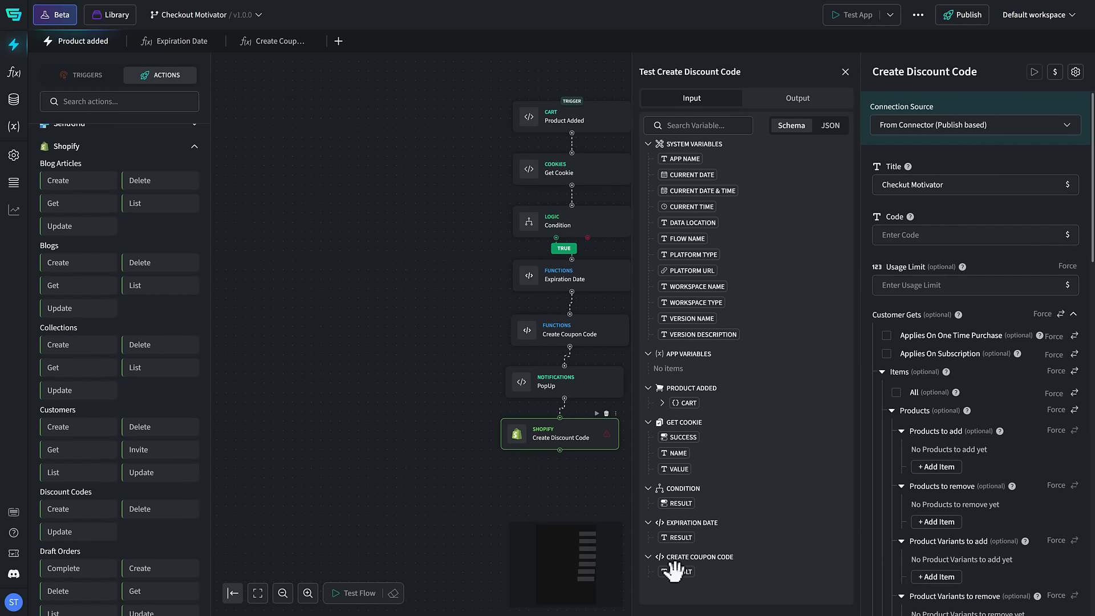
drag(677, 570, 919, 238)
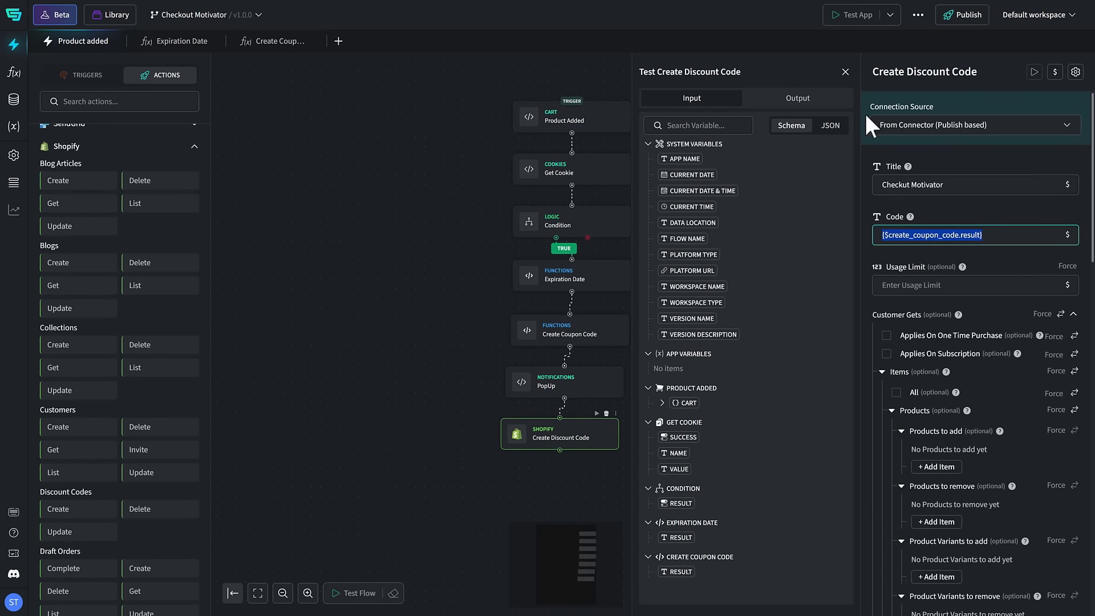
click(845, 71)
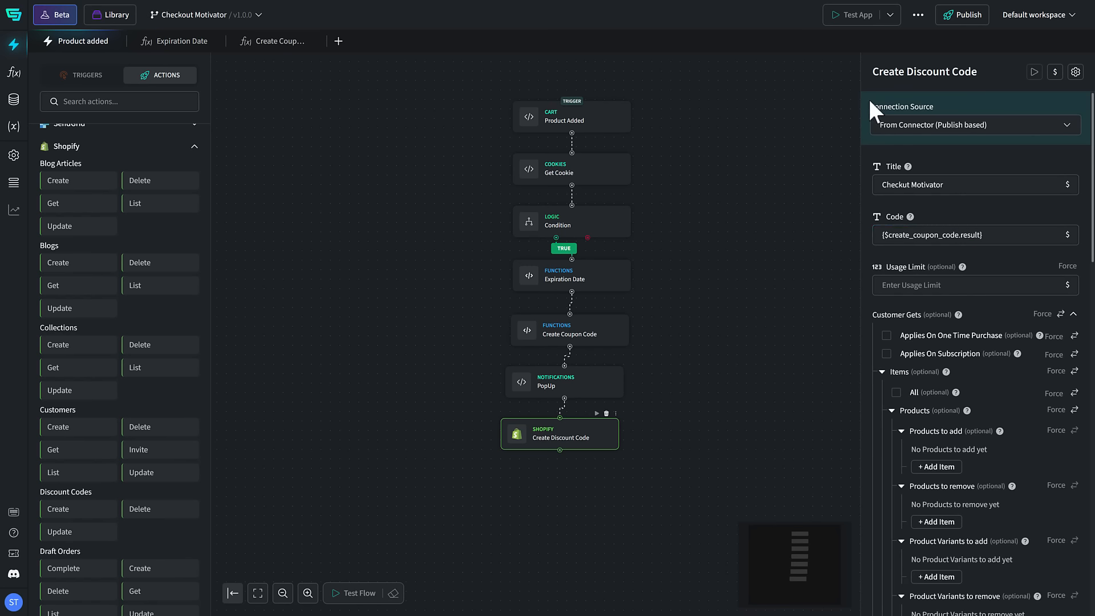
Step: Apply the discount to all items and customers, with Current Date & Time as Starts At and the Expiration Date result as Ends At
click(1003, 283)
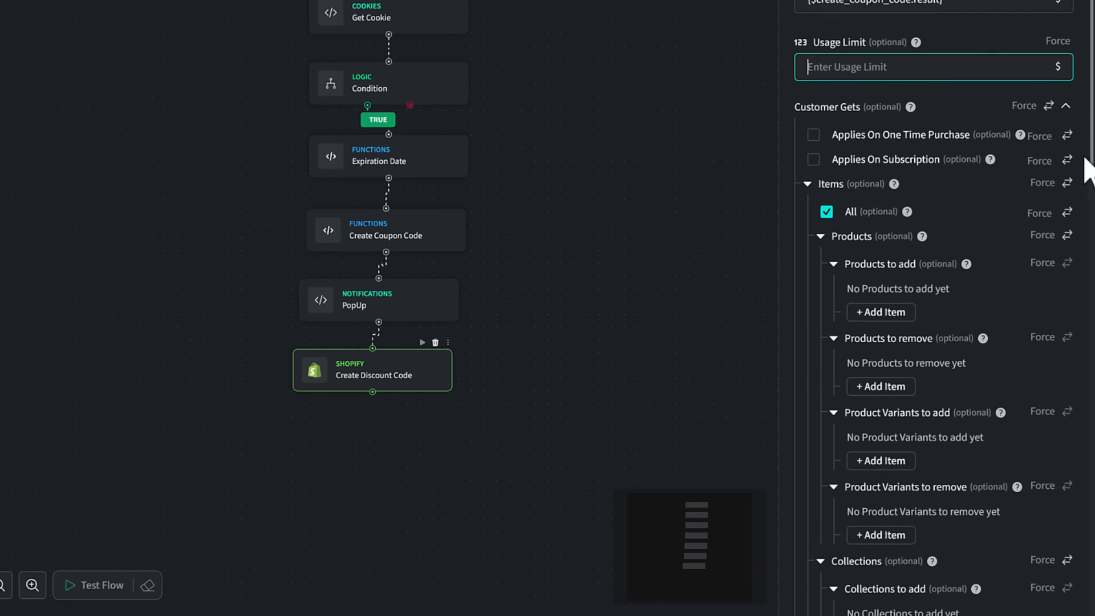
drag(1085, 161, 1068, 586)
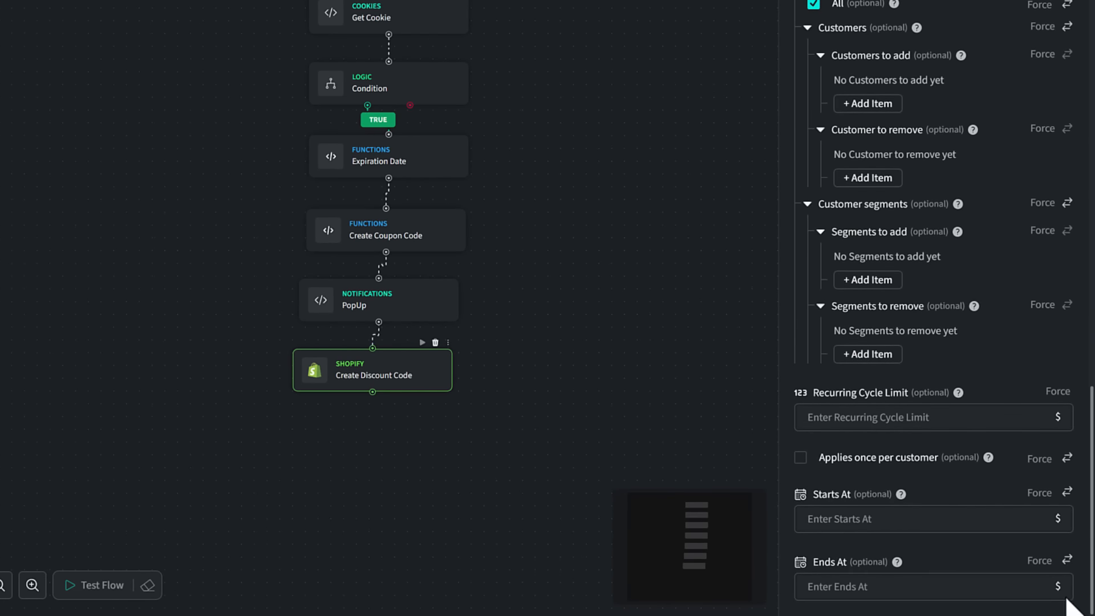
click(1058, 520)
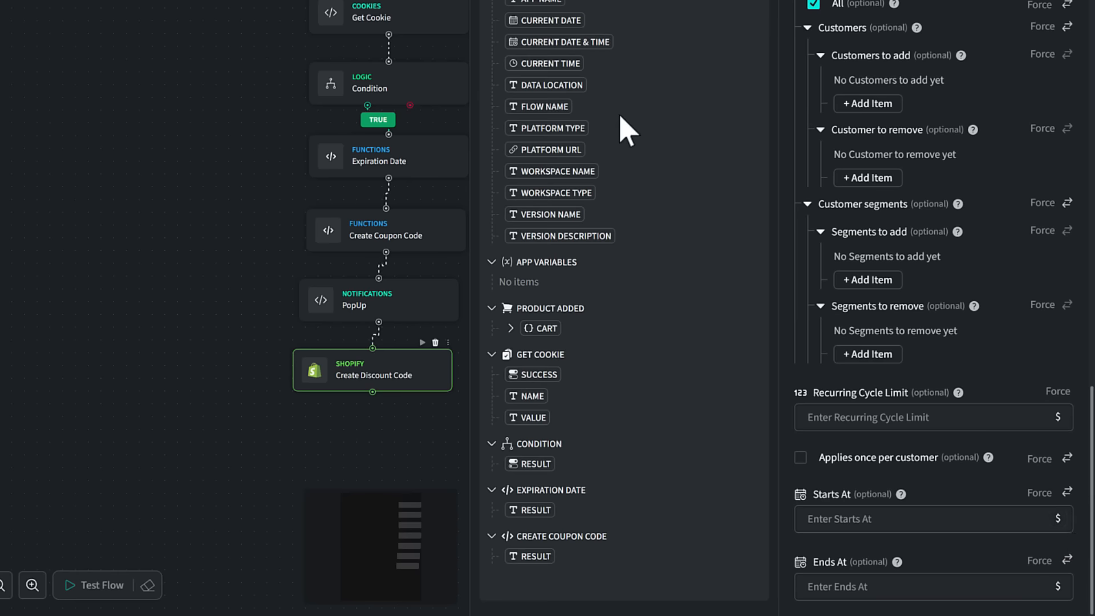
drag(540, 41, 871, 526)
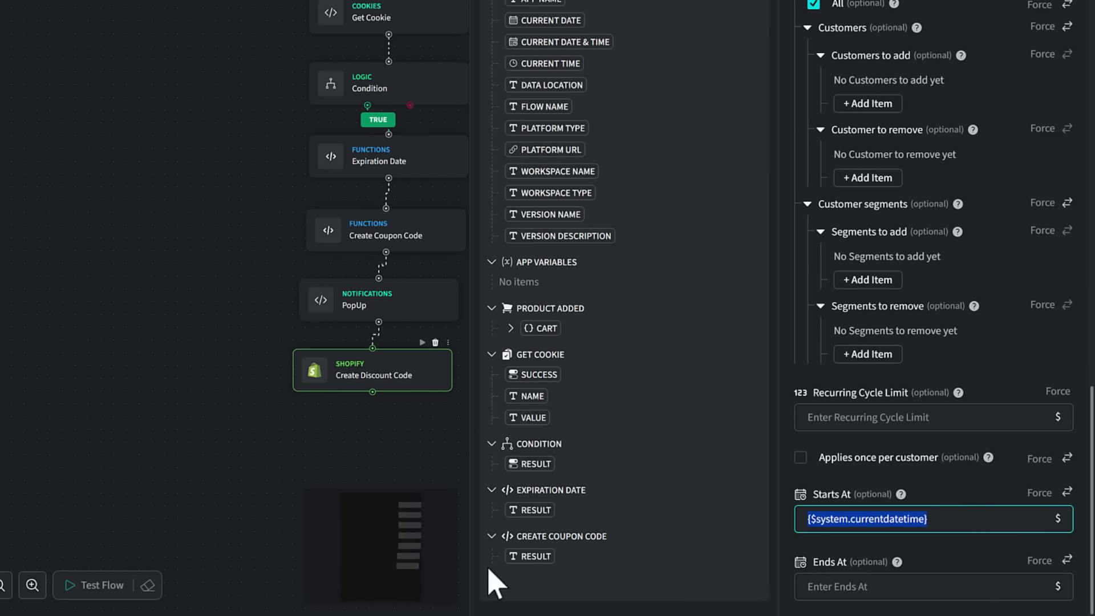
drag(516, 511, 865, 593)
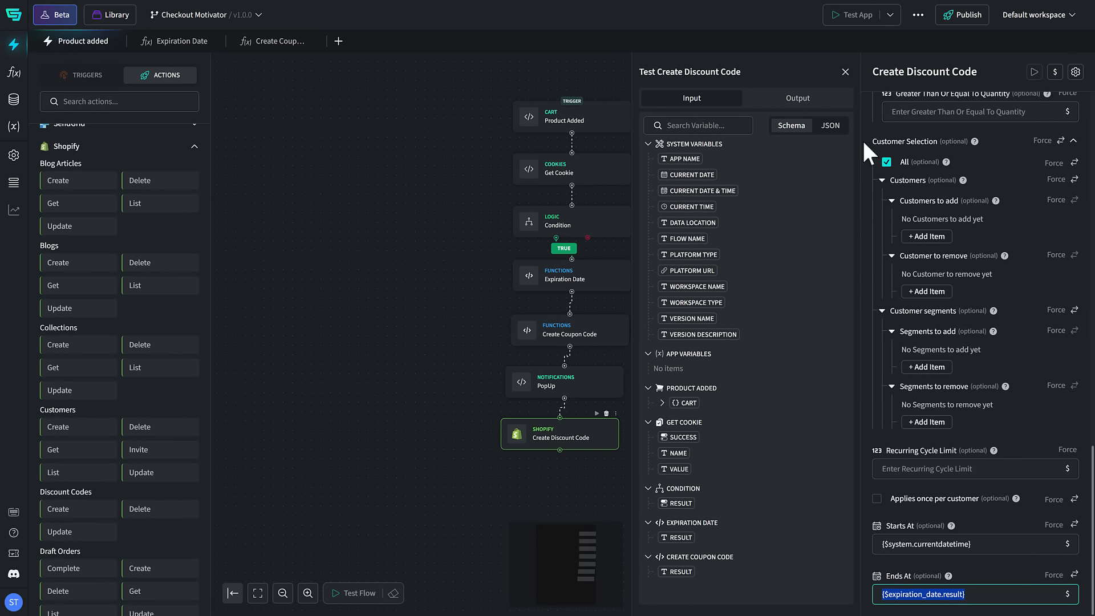
click(845, 72)
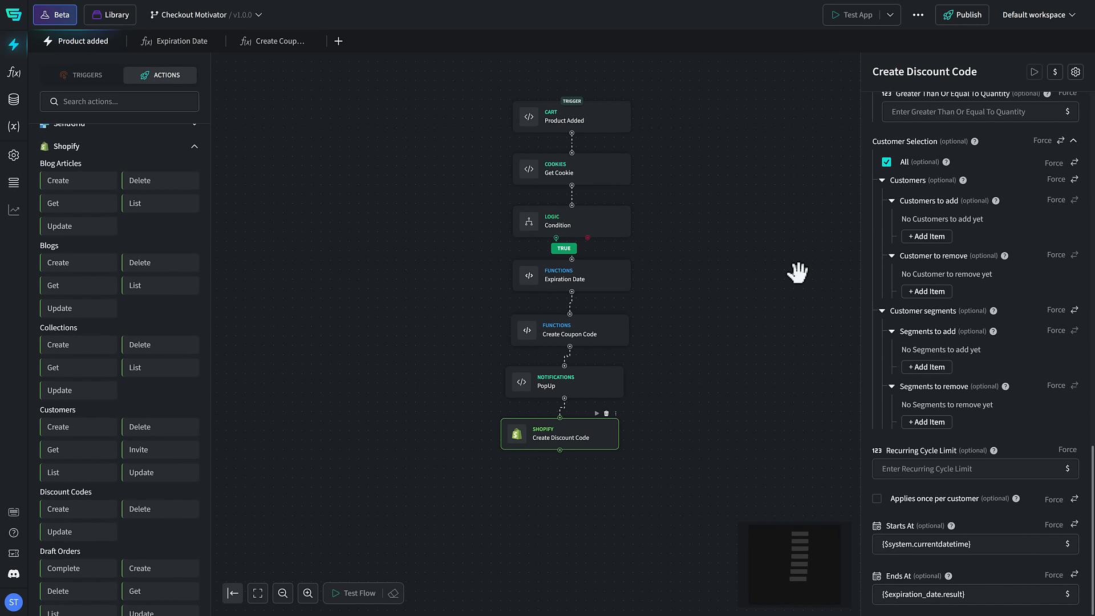
click(666, 437)
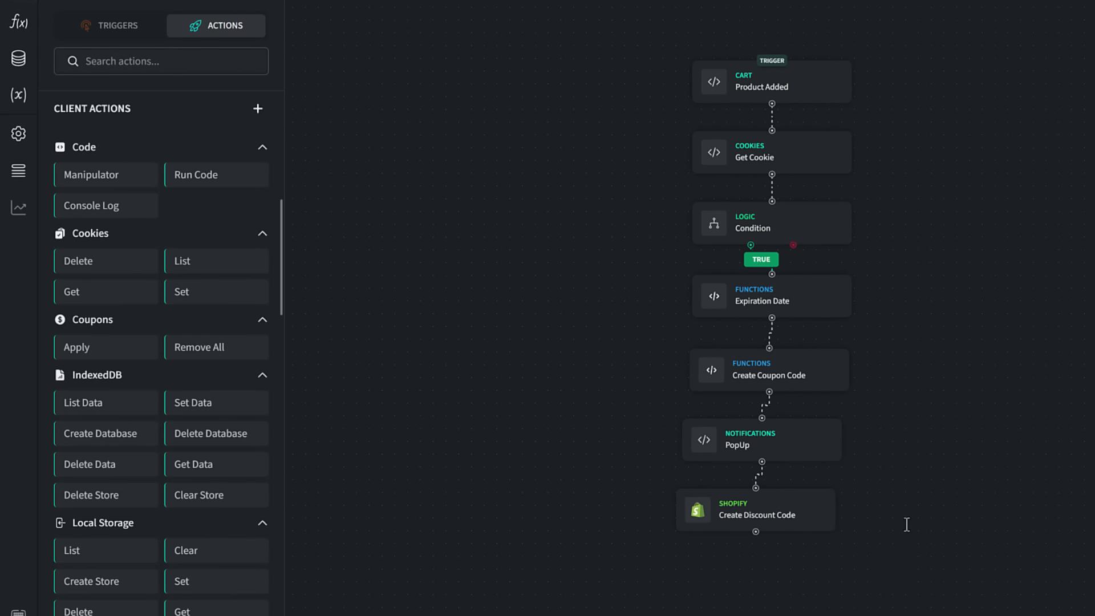
Step: Add an Apply Coupon action connected below Create Discount Code, using the Create Coupon Code result as its coupon code
drag(80, 347, 671, 557)
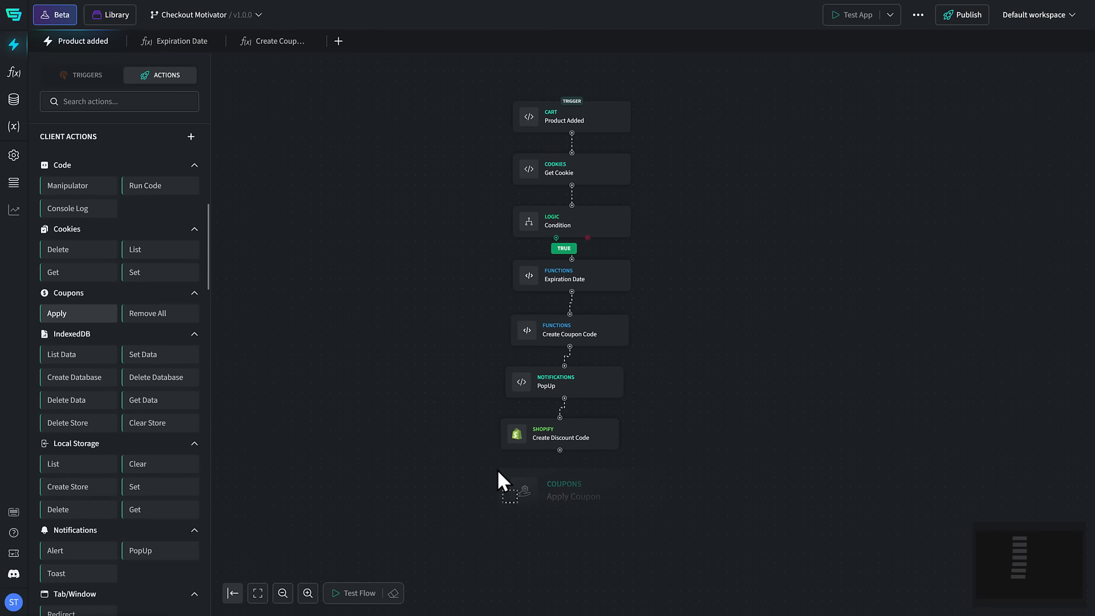
drag(497, 469, 565, 472)
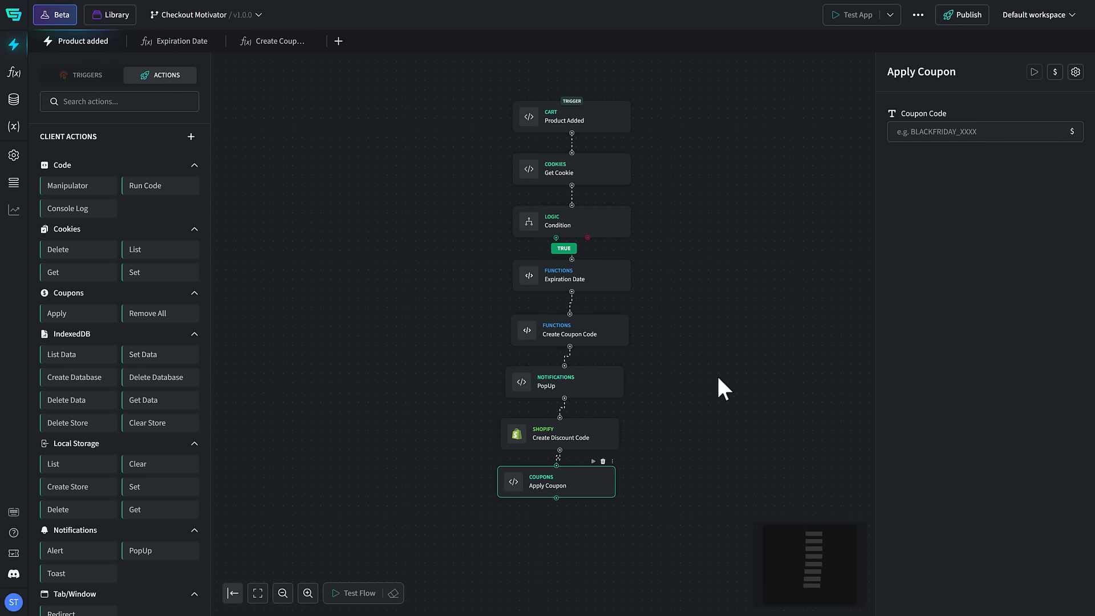
click(1072, 131)
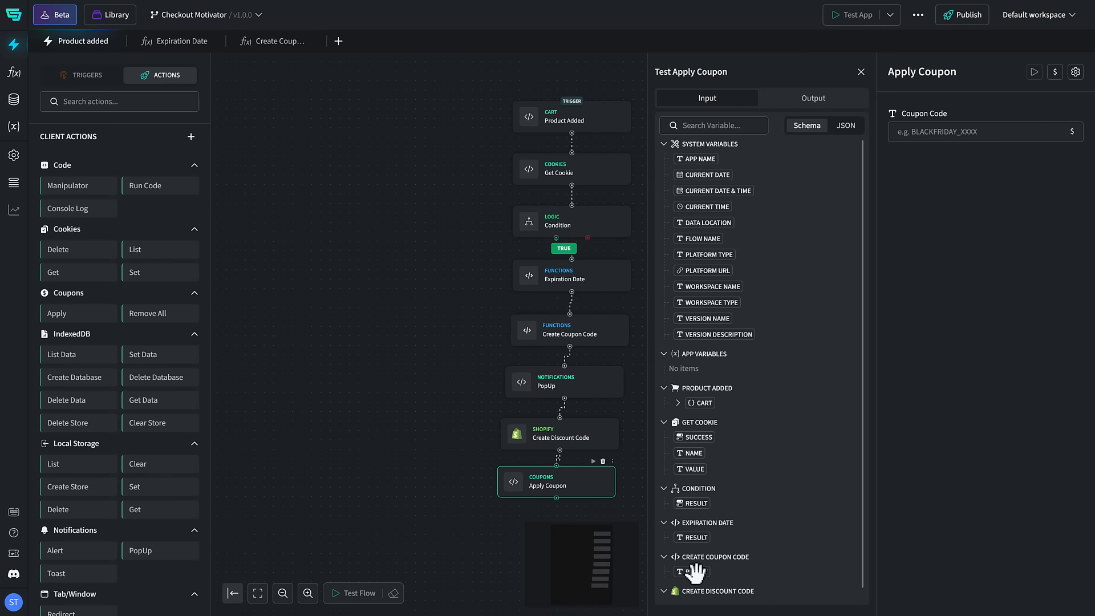
drag(695, 571, 974, 139)
click(861, 71)
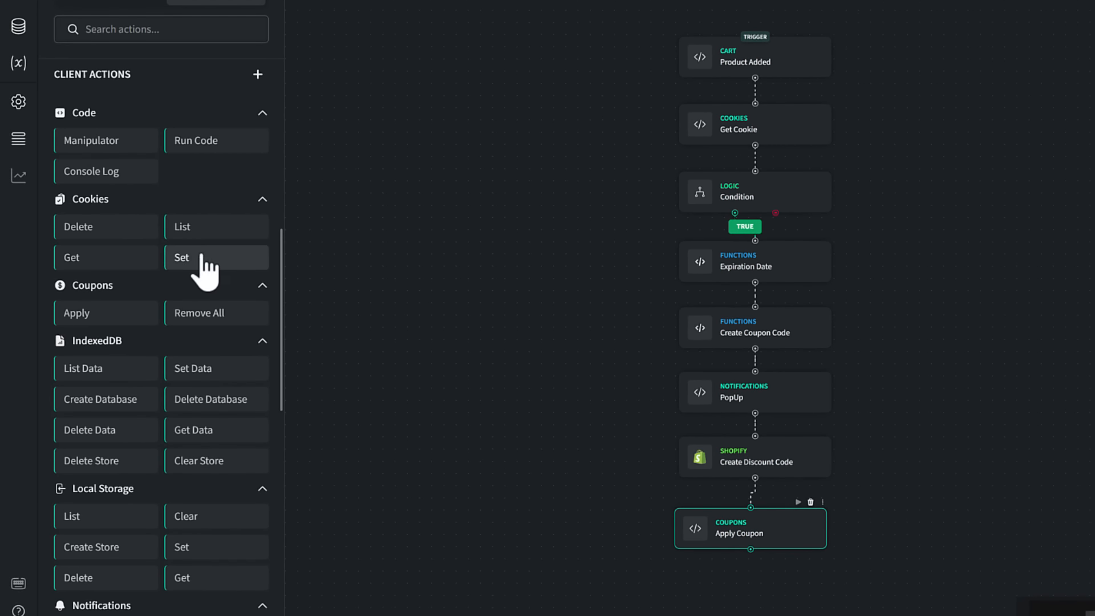
Step: Add a Set Cookie action below Apply Coupon with the name checkout_motivator and the value true
drag(202, 258, 699, 584)
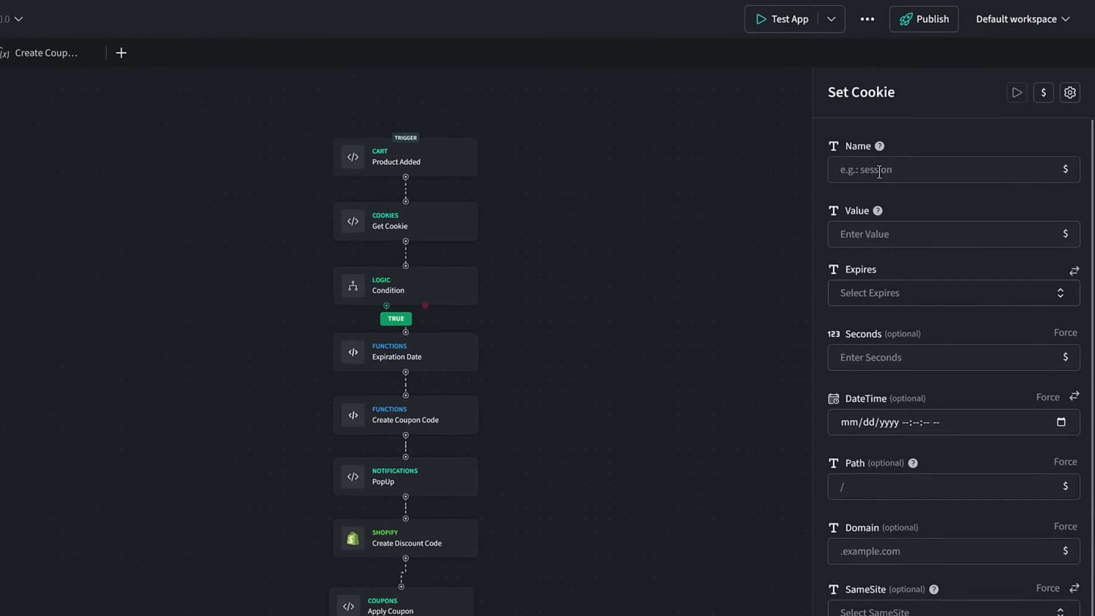
click(922, 137)
text(checkout_motivator)
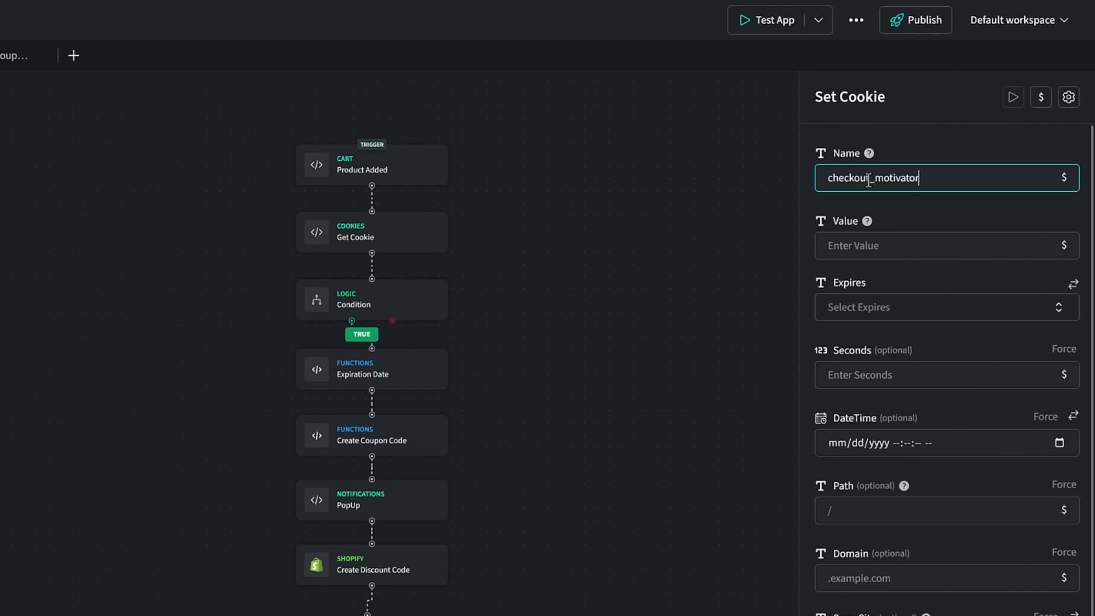
click(875, 246)
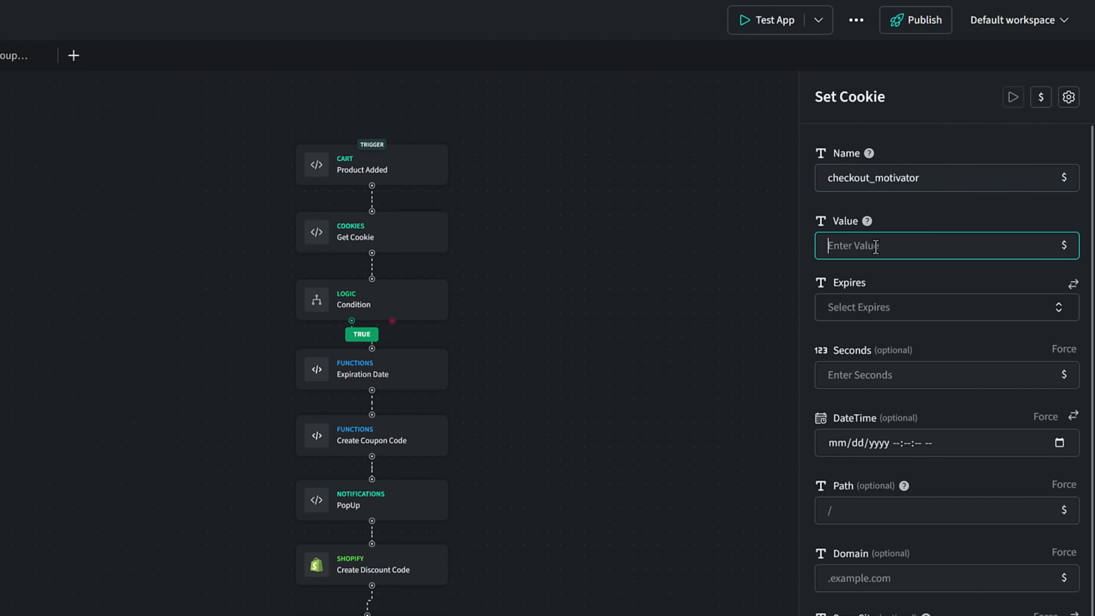
text(true)
Step: Set the cookie's expiry to In Minutes with 30 minutes
click(1055, 310)
click(879, 436)
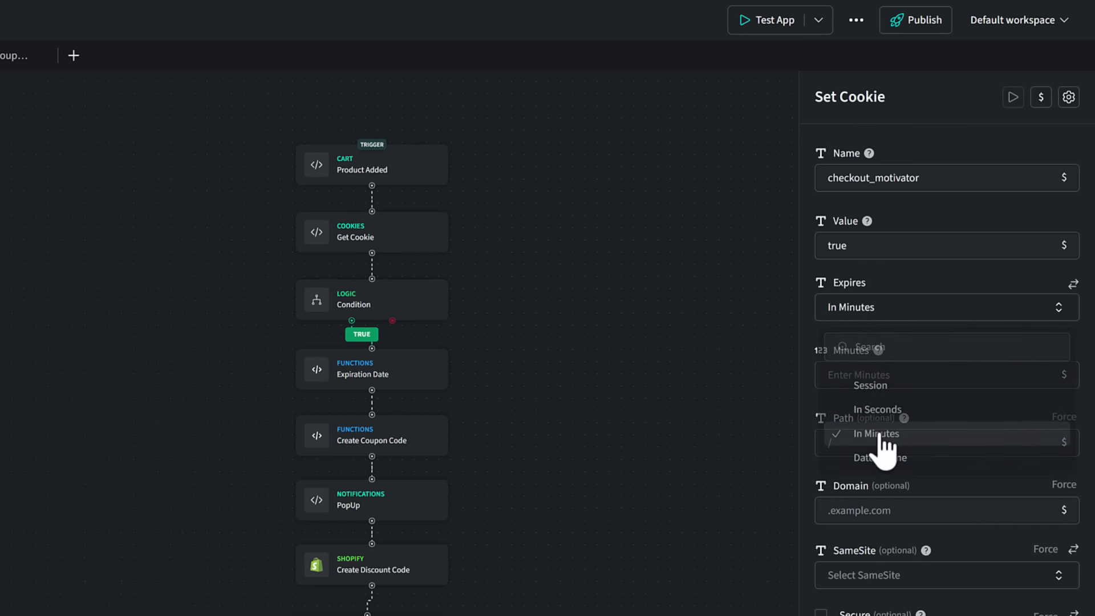
click(871, 368)
text(30)
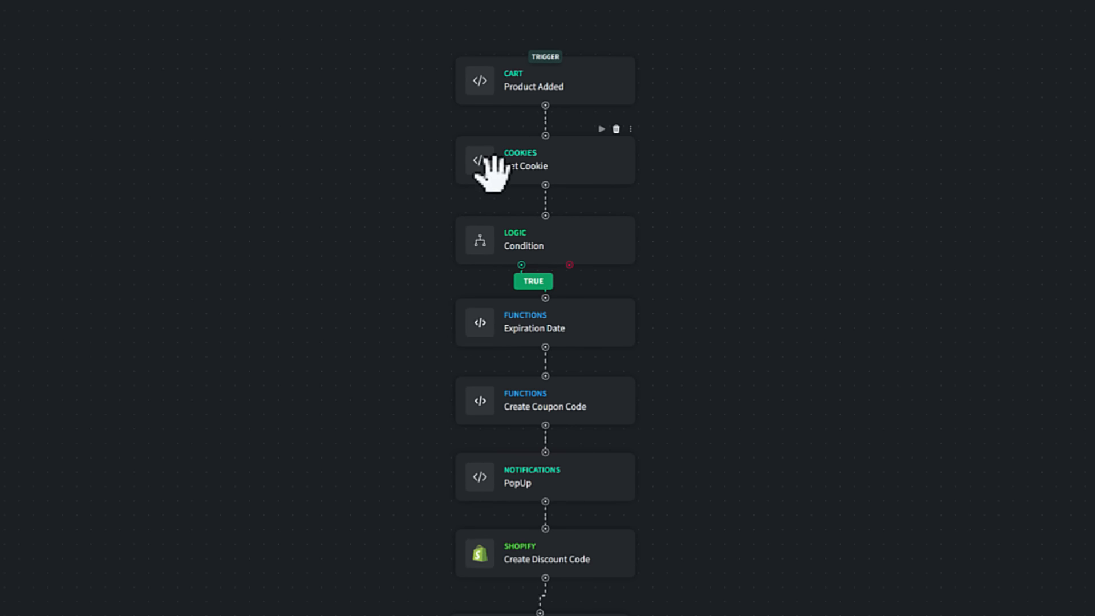
click(558, 235)
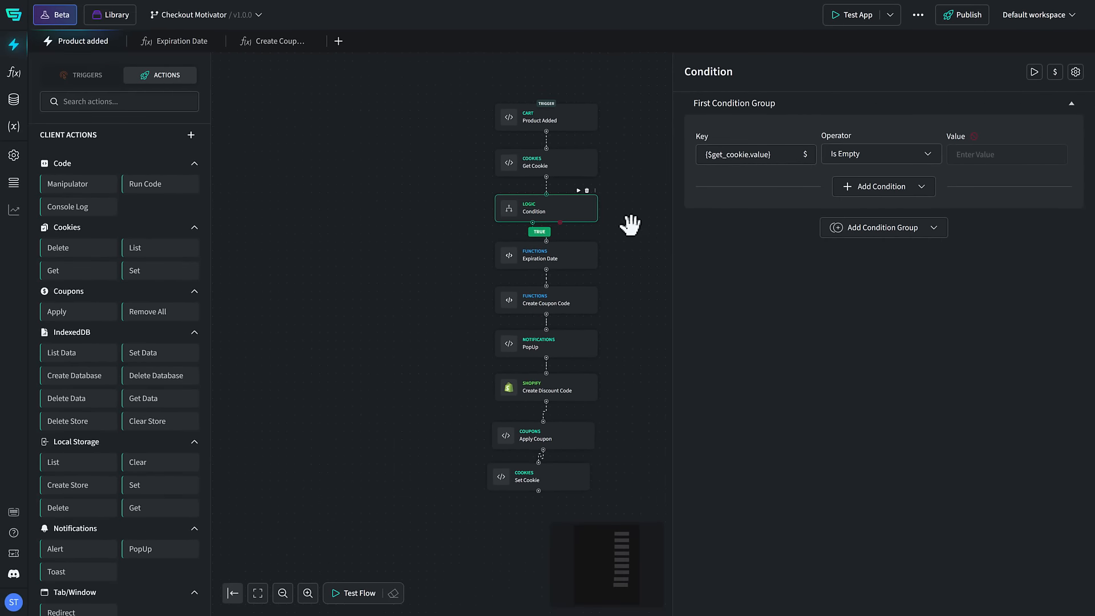
click(630, 224)
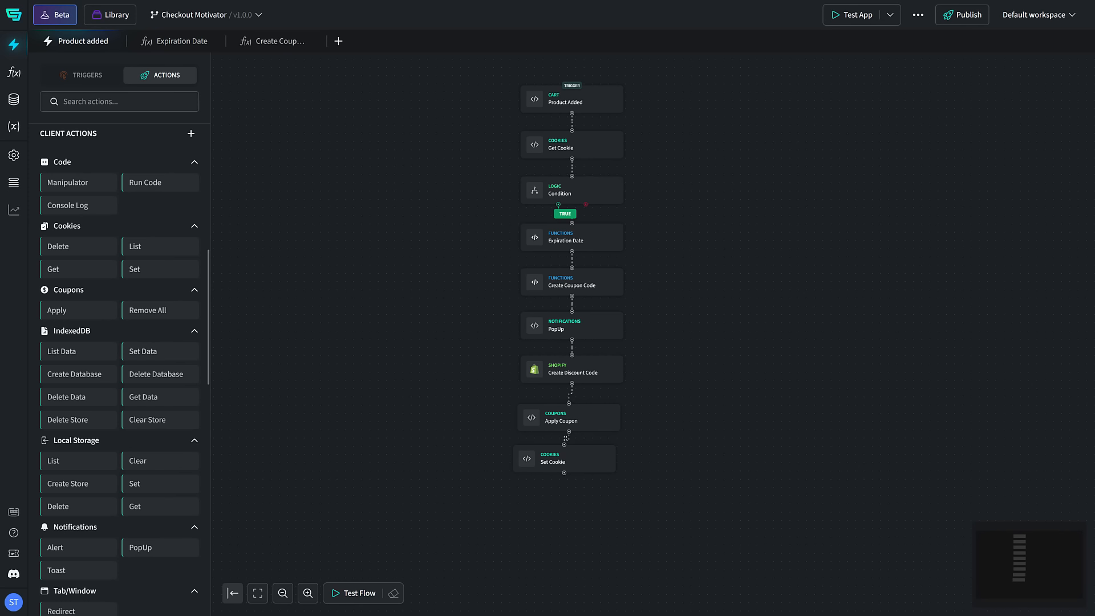
Step: Add a scheduled Delay action connected below Set Cookie and set its delay to 30 minutes
drag(208, 325, 202, 186)
drag(83, 437, 691, 482)
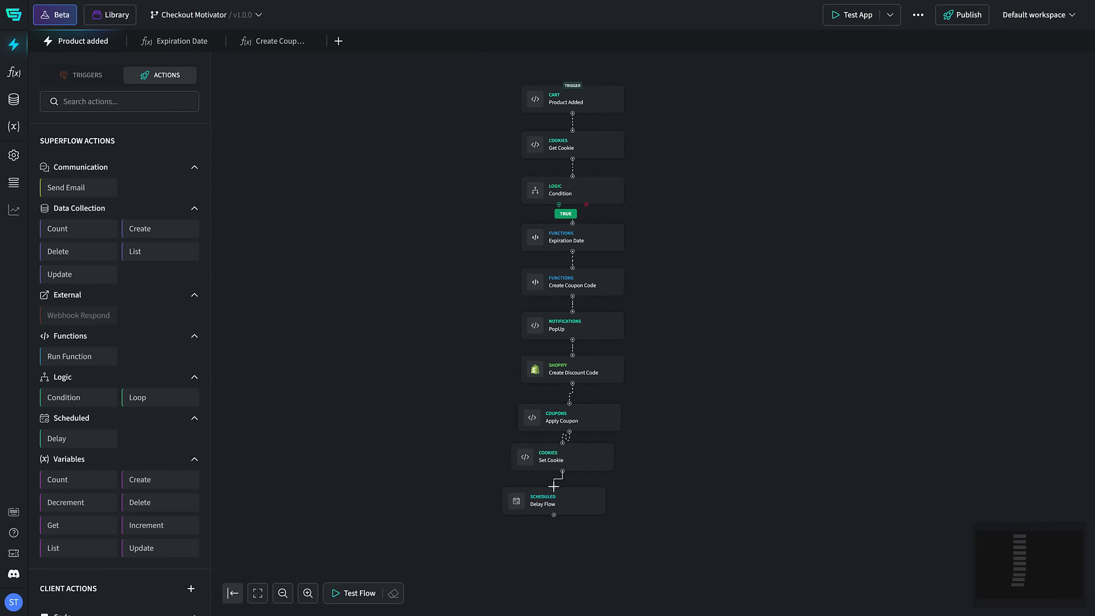
click(548, 497)
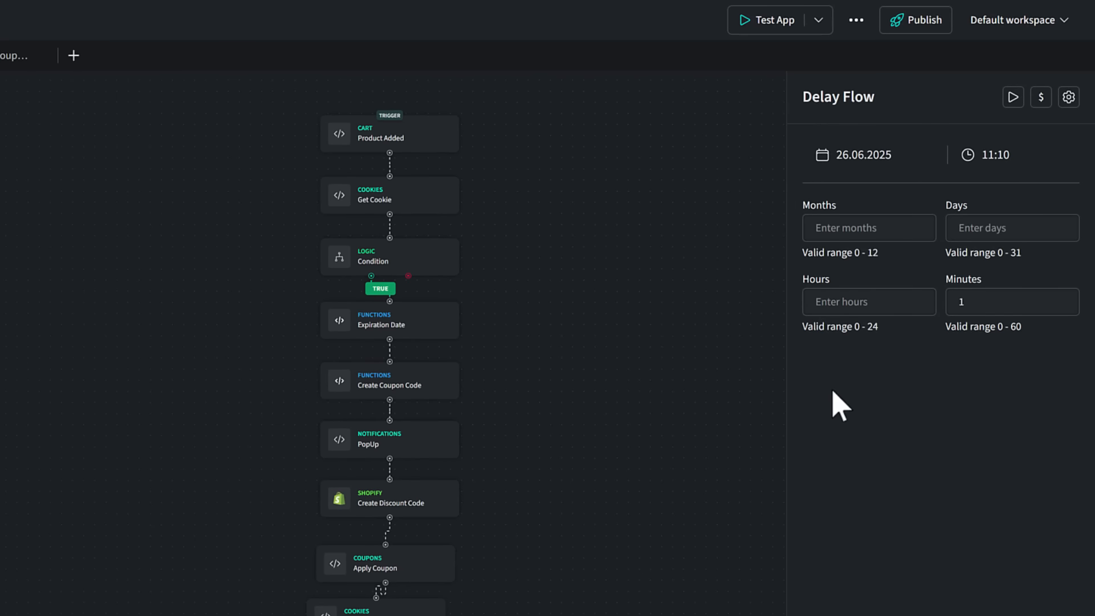
drag(969, 303, 946, 304)
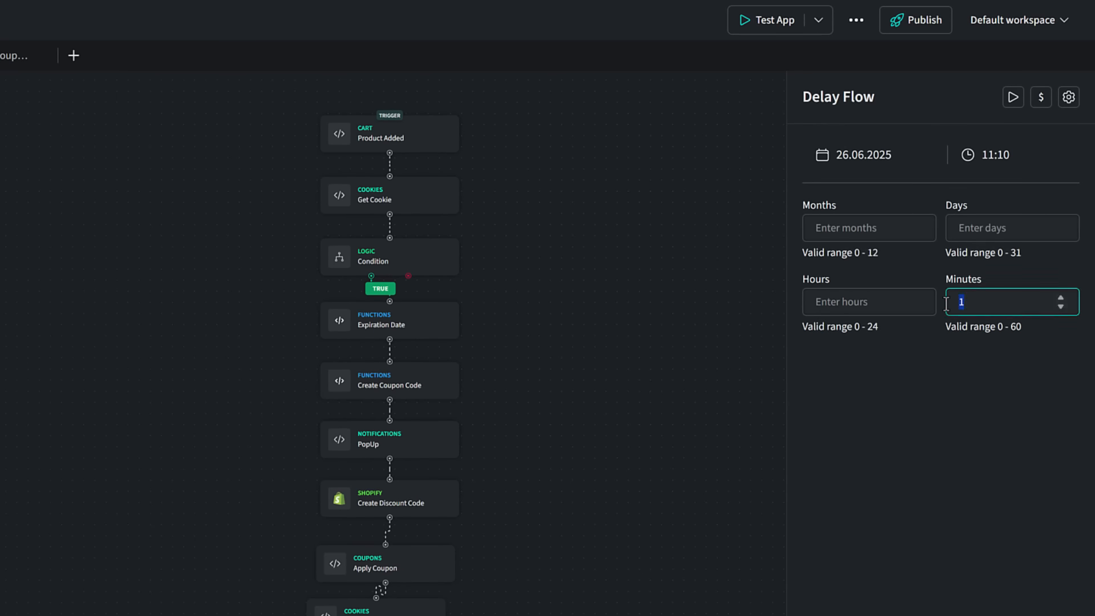
text(30)
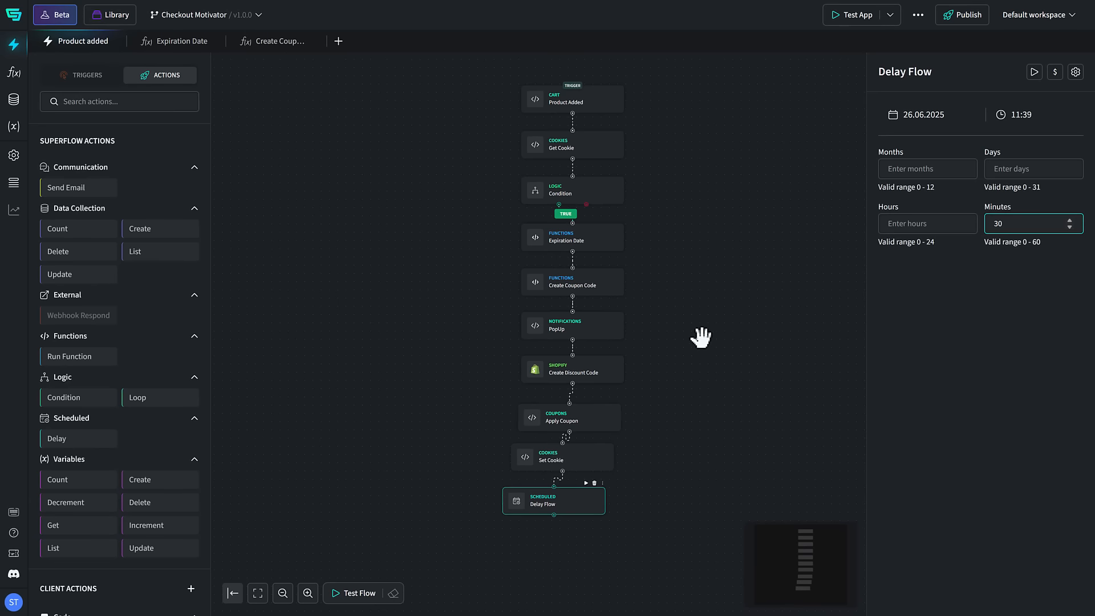
click(554, 462)
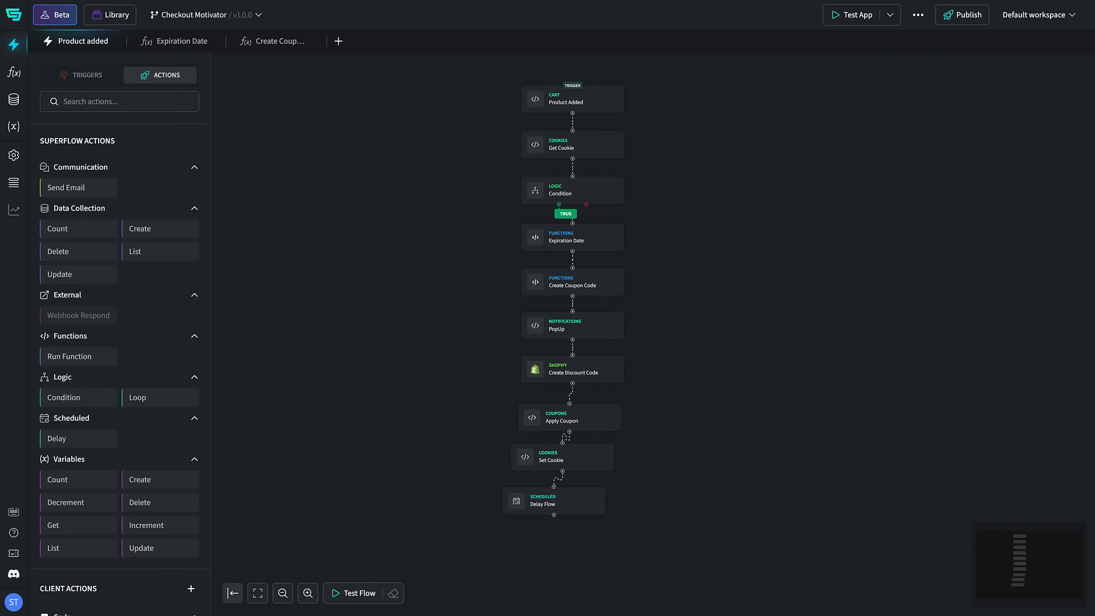
Step: Find the Shopify action for deleting discount codes and add it connected below Delay Flow
click(118, 102)
text(delete discount)
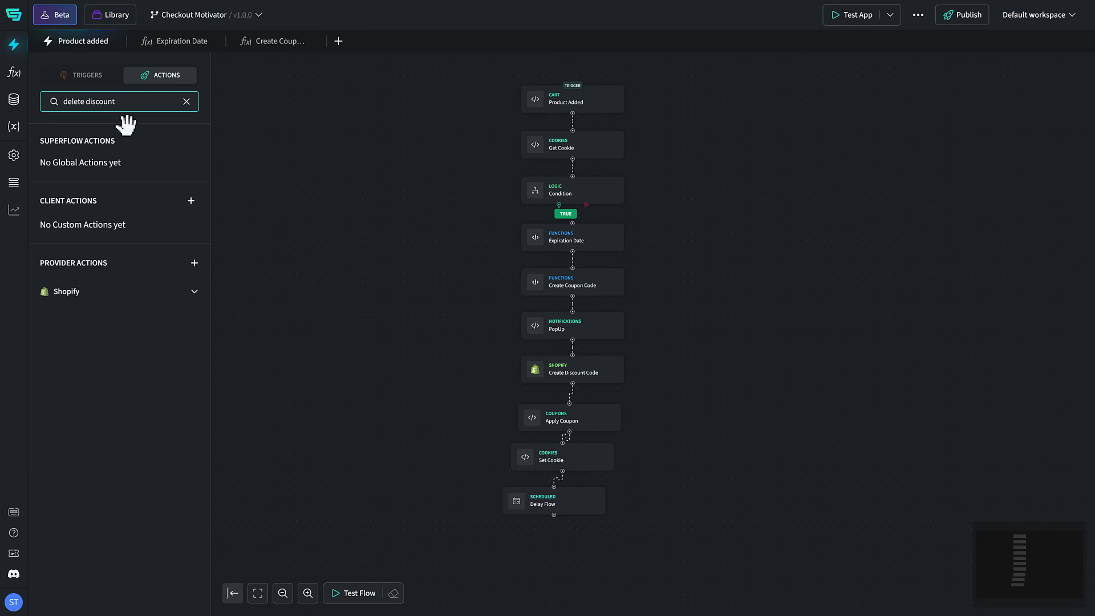
click(194, 291)
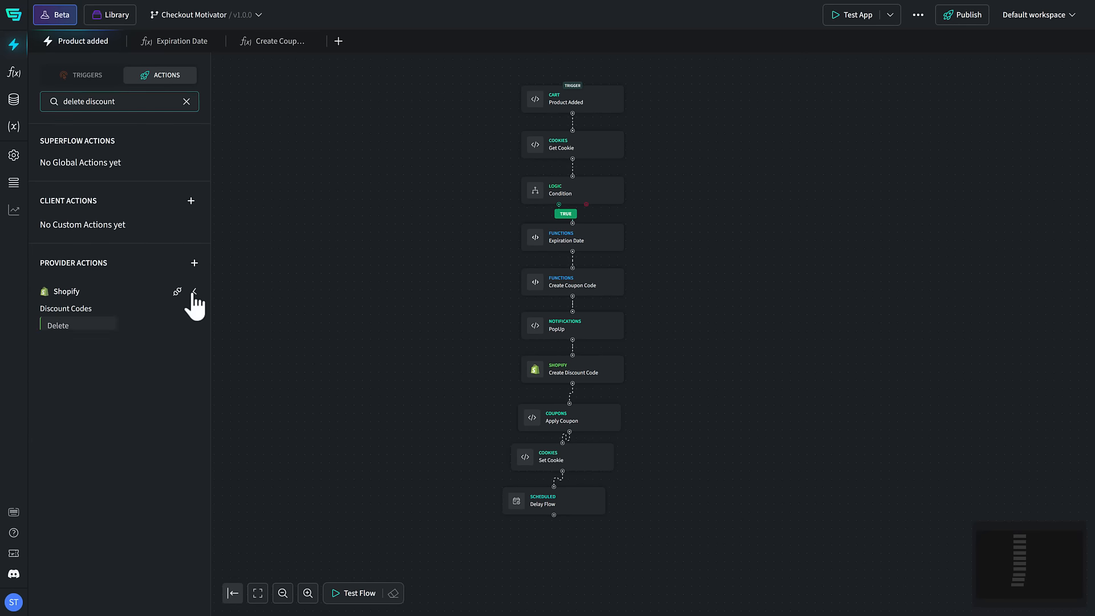
drag(83, 327, 490, 528)
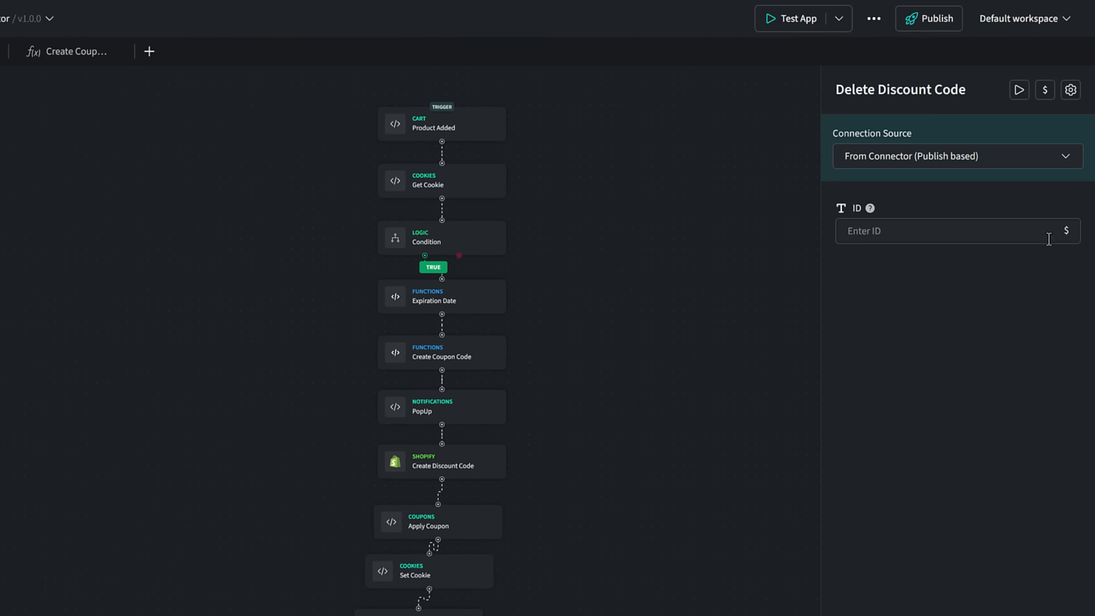
Step: Fill the Delete Discount Code ID with the code discount variable from Create Discount Code's discountCodeBasicCreate data
click(1066, 230)
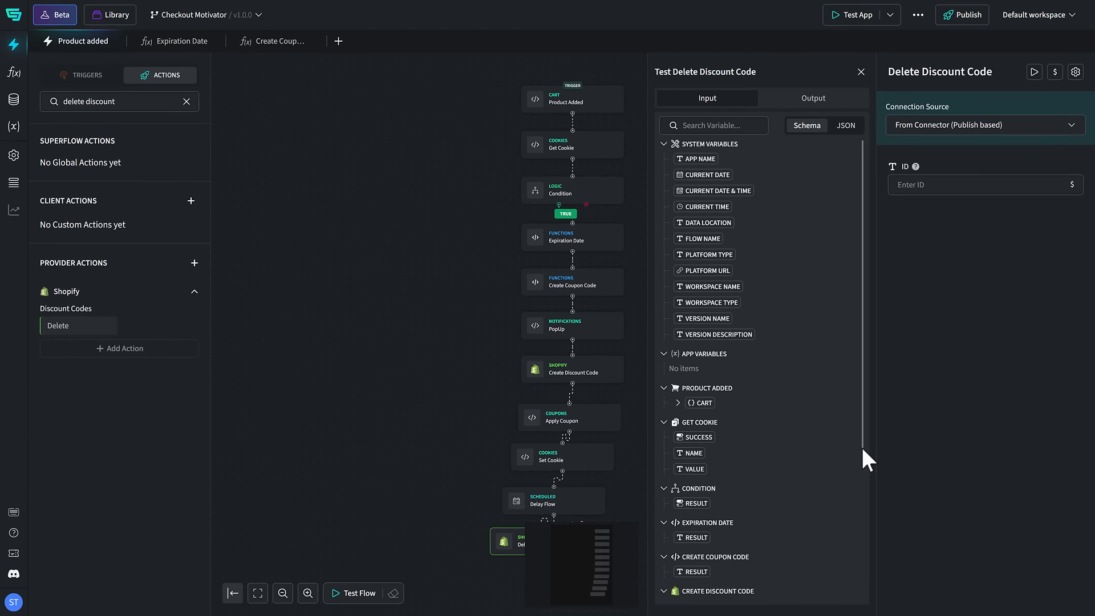
drag(863, 448, 849, 555)
click(678, 443)
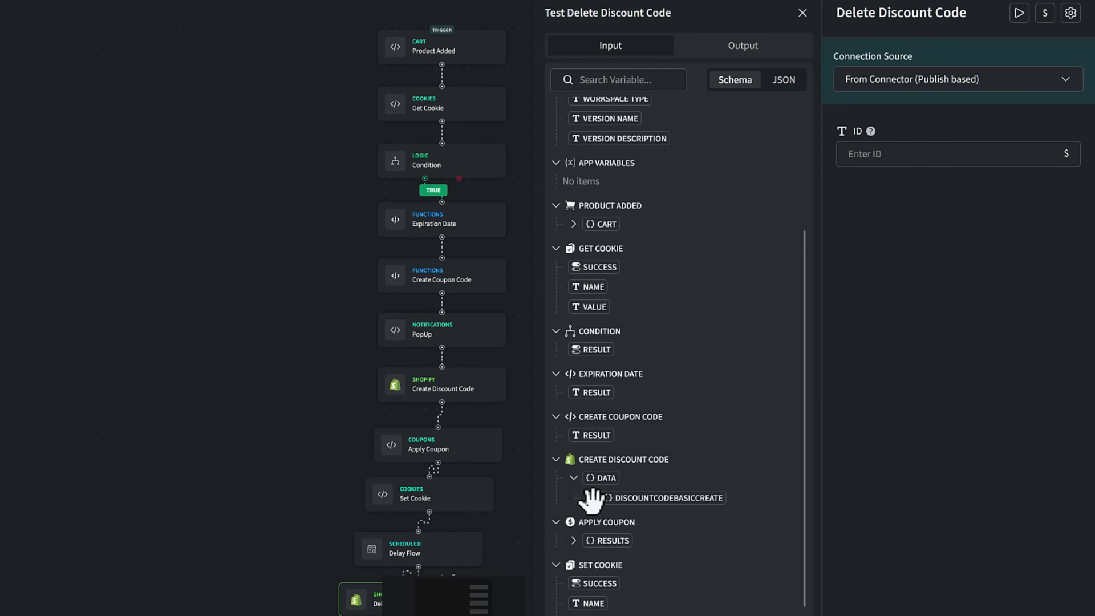
click(593, 497)
drag(608, 515, 922, 159)
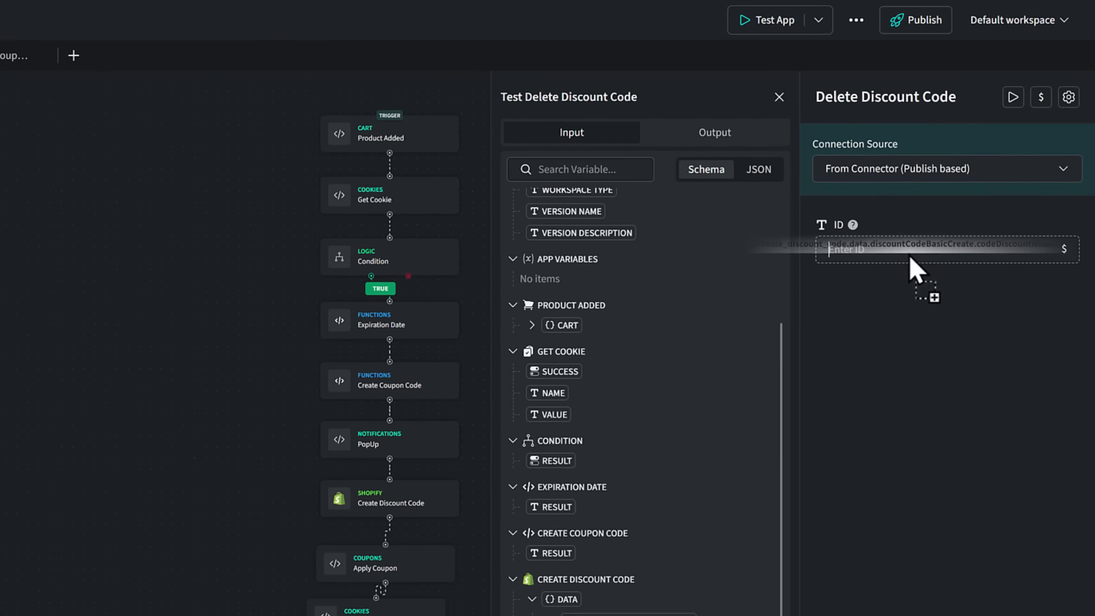
drag(908, 254, 909, 254)
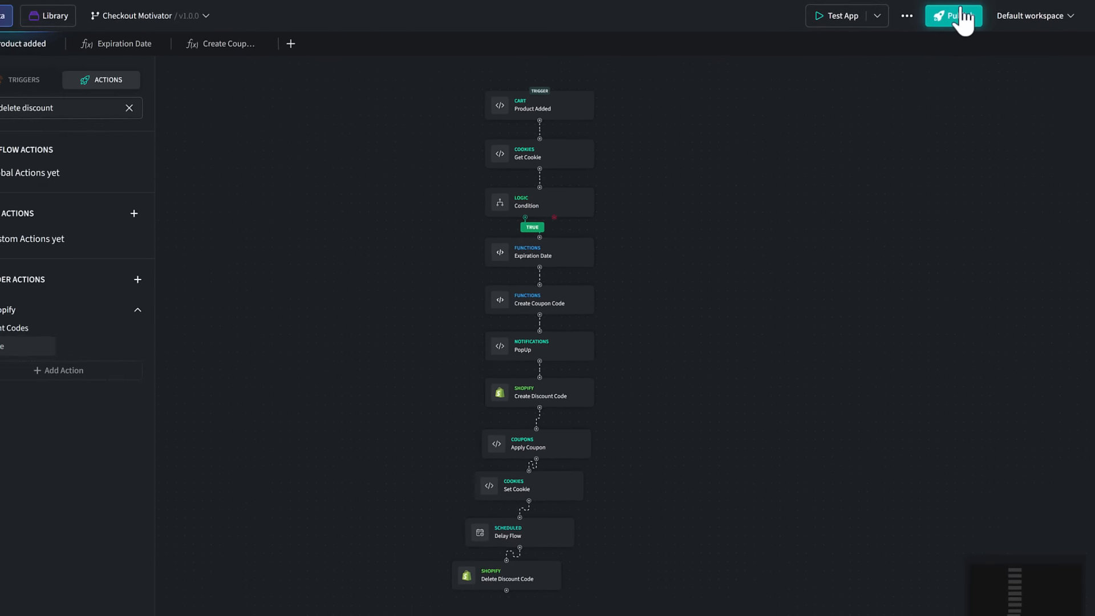
Step: Publish the Checkout Motivator app and confirm the publication
click(962, 15)
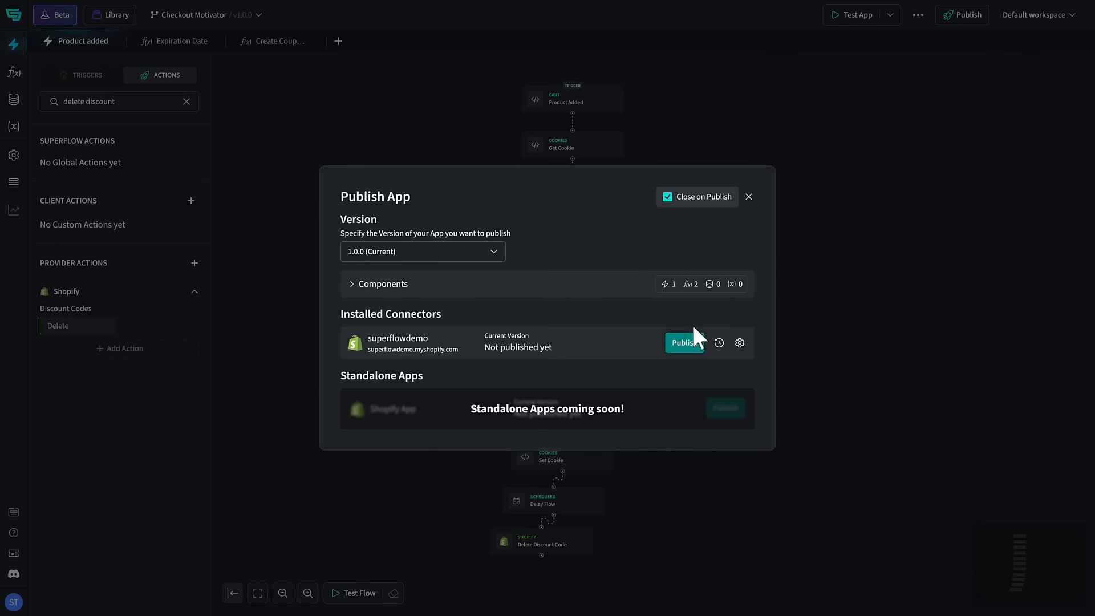
click(679, 344)
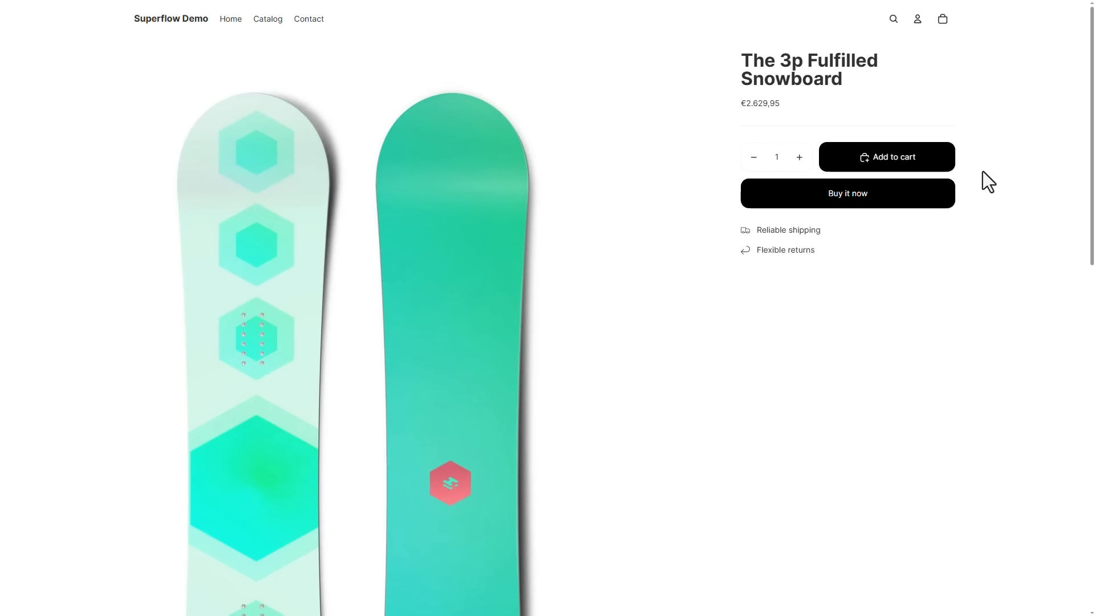
Step: In the Superflow Demo store, add The 3p Fulfilled Snowboard to the cart and redeem the coupon offered in the popup
click(926, 152)
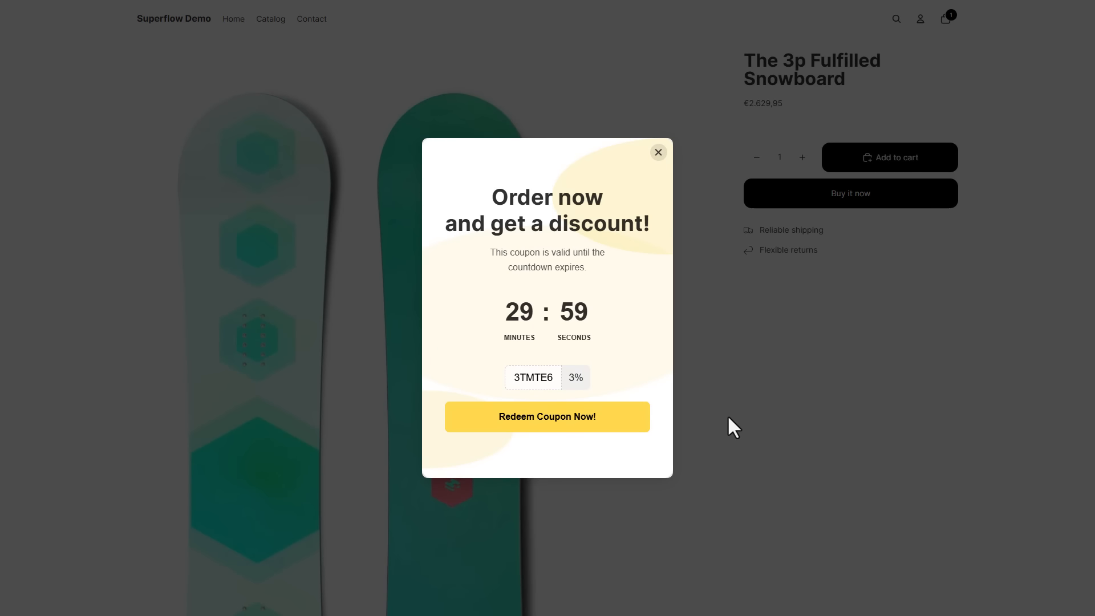
click(577, 417)
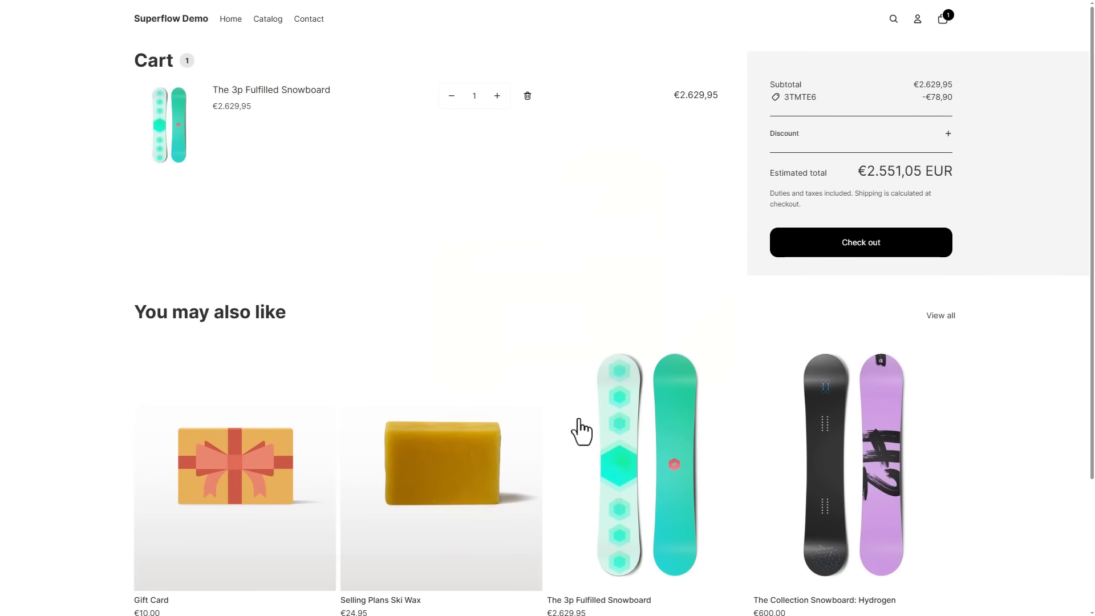